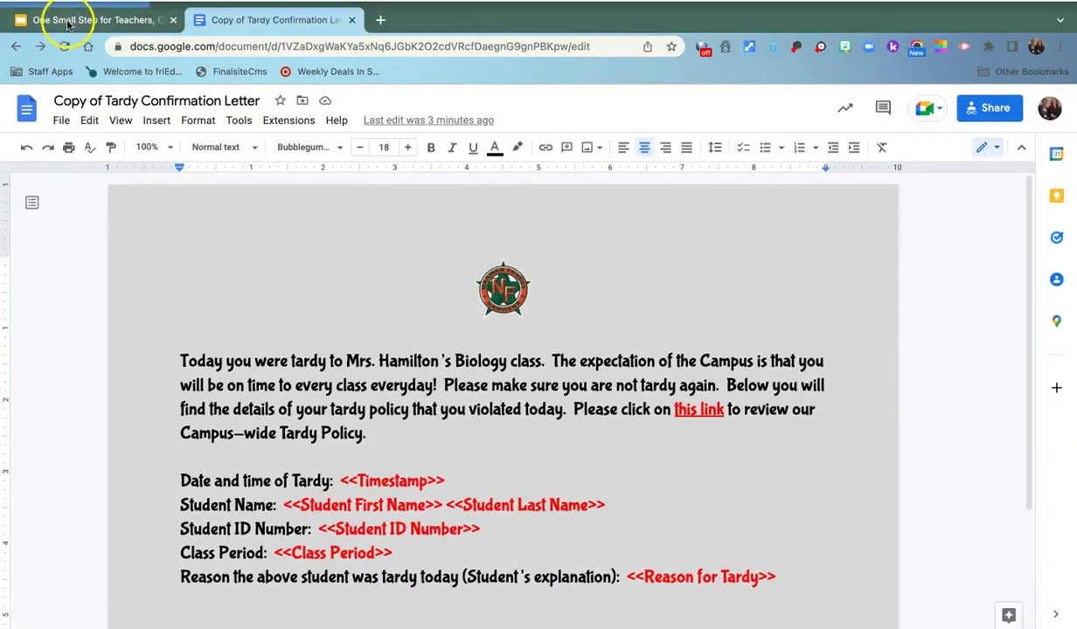
# Switch to the 'One Small Step for Teachers' presentation on tracking tardies with Google Forms
pyautogui.click(66, 19)
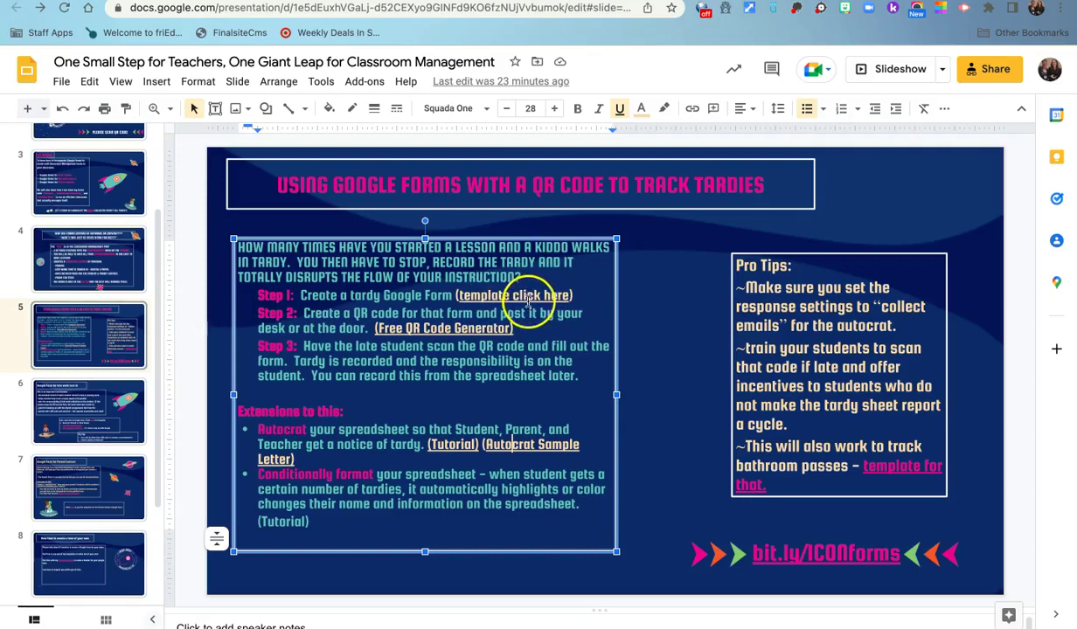
# Follow the slide's template link and make a copy of the Digital Tardy Log form
pyautogui.click(521, 295)
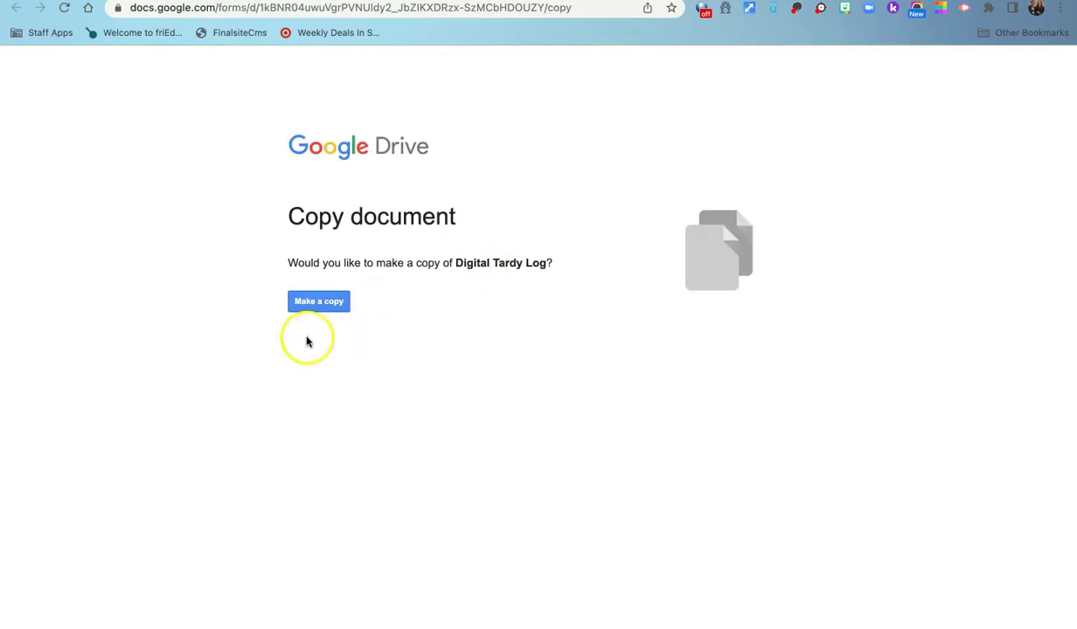
pyautogui.click(323, 302)
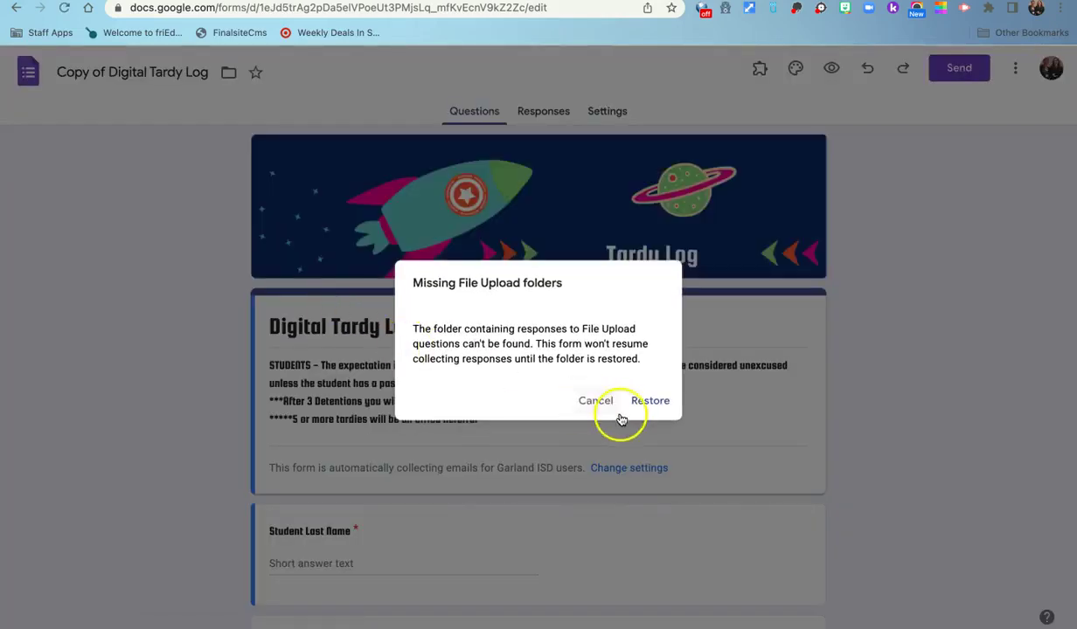
# Restore the missing upload folder and link responses to a new 'Copy of Digital Tardy Log (Responses)' spreadsheet
pyautogui.click(642, 404)
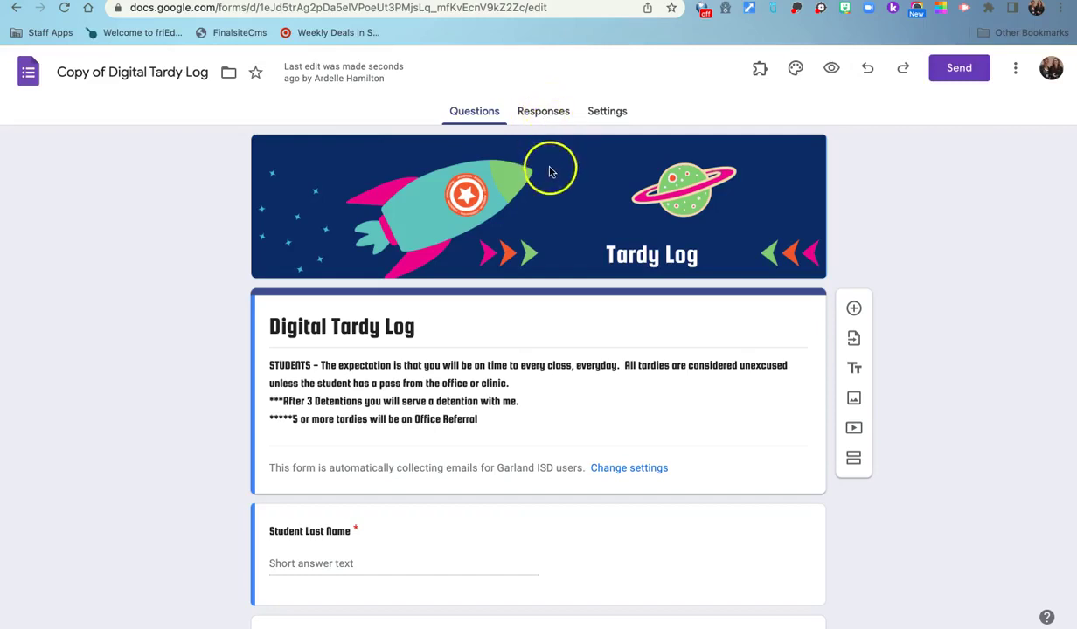
pyautogui.click(544, 120)
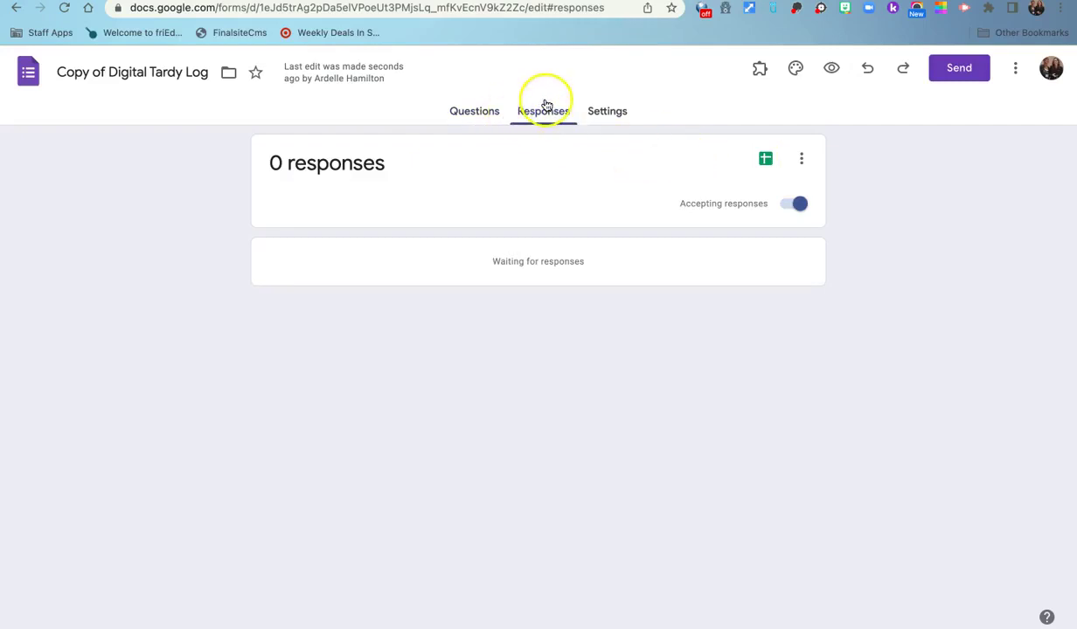
pyautogui.click(762, 162)
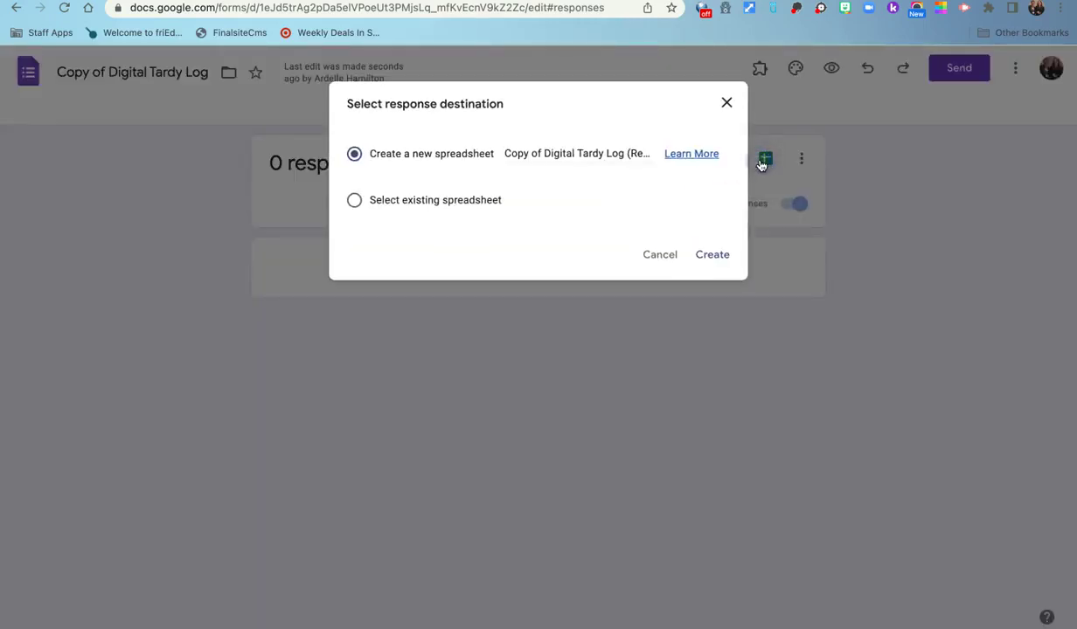
pyautogui.click(710, 253)
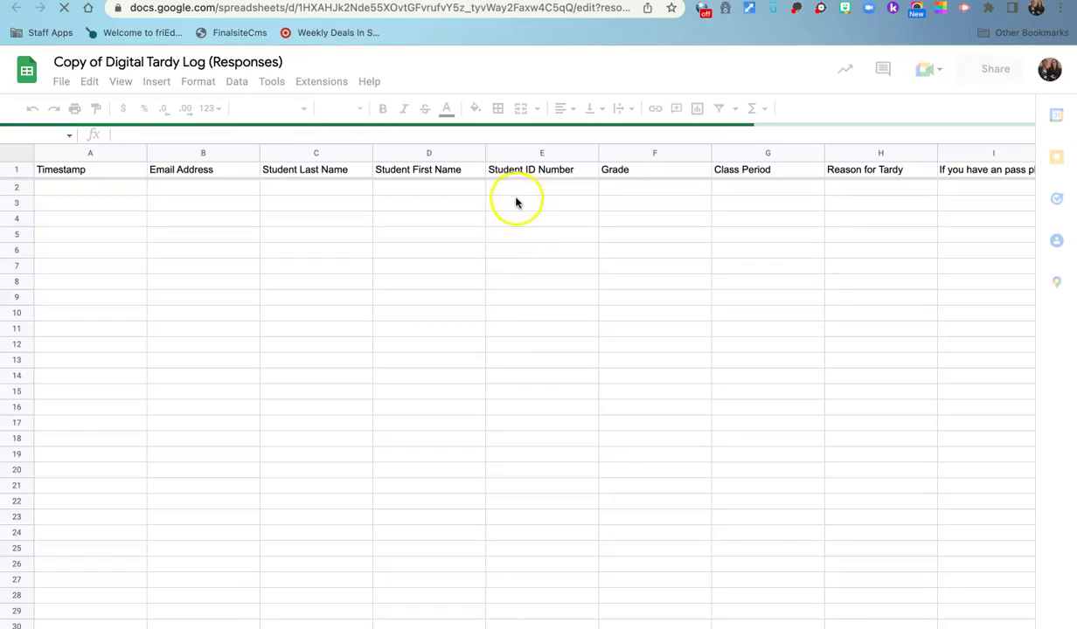
# Launch Autocrat from the Extensions menu on the tardy log responses spreadsheet
pyautogui.click(334, 84)
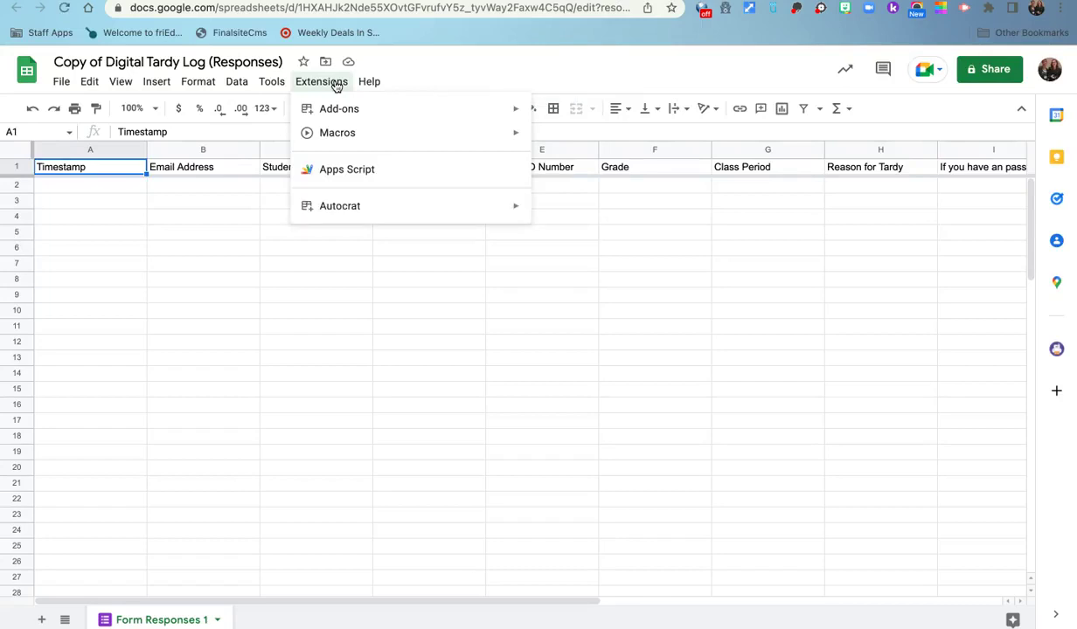
pyautogui.click(337, 109)
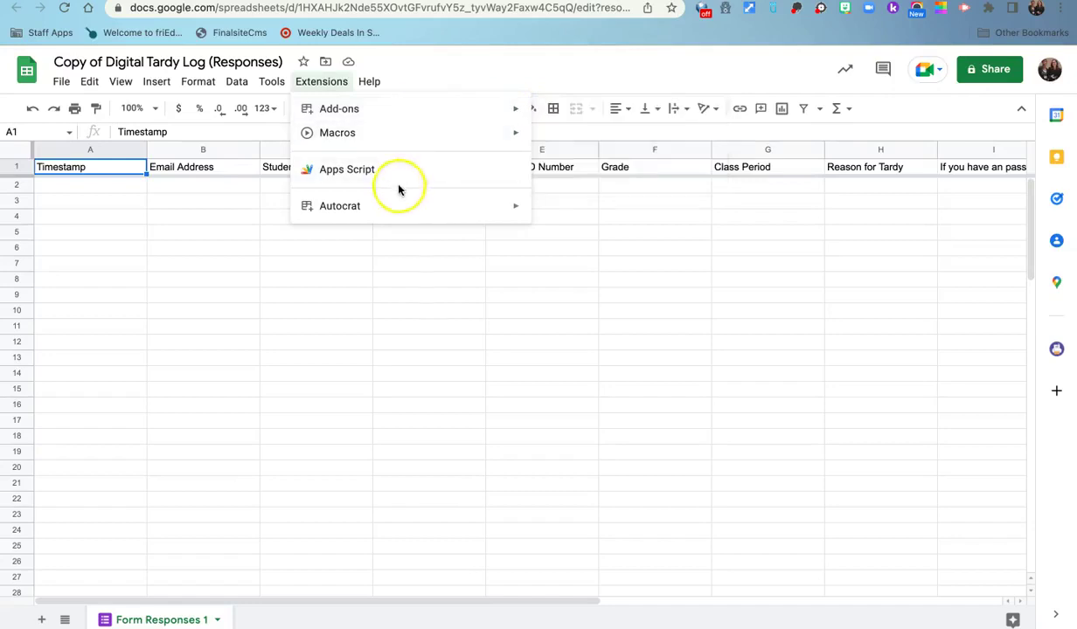
pyautogui.moveTo(387, 208)
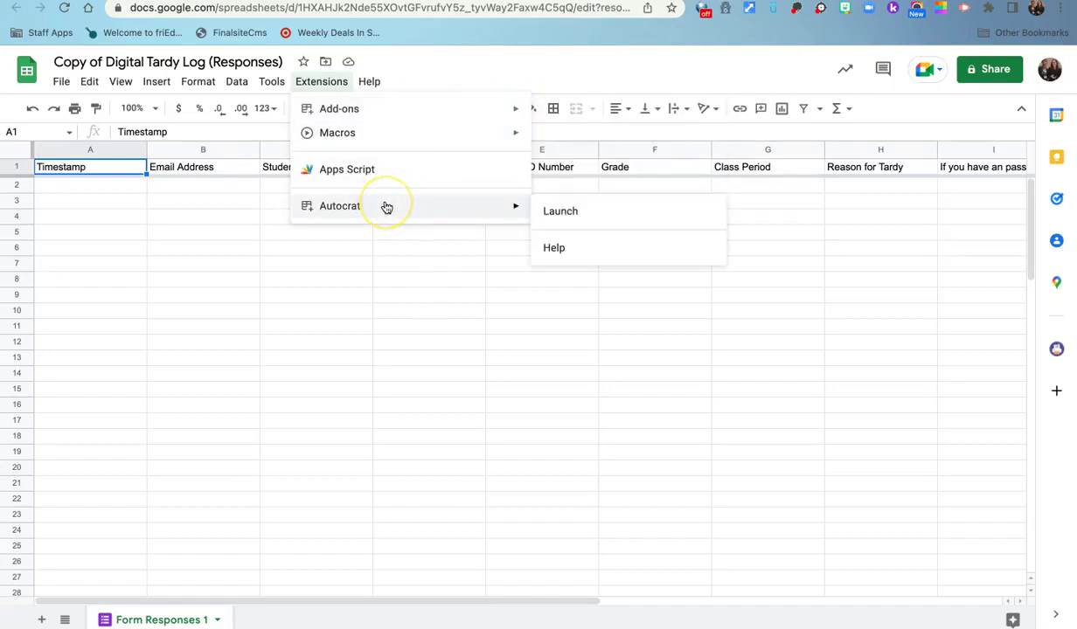
pyautogui.click(543, 211)
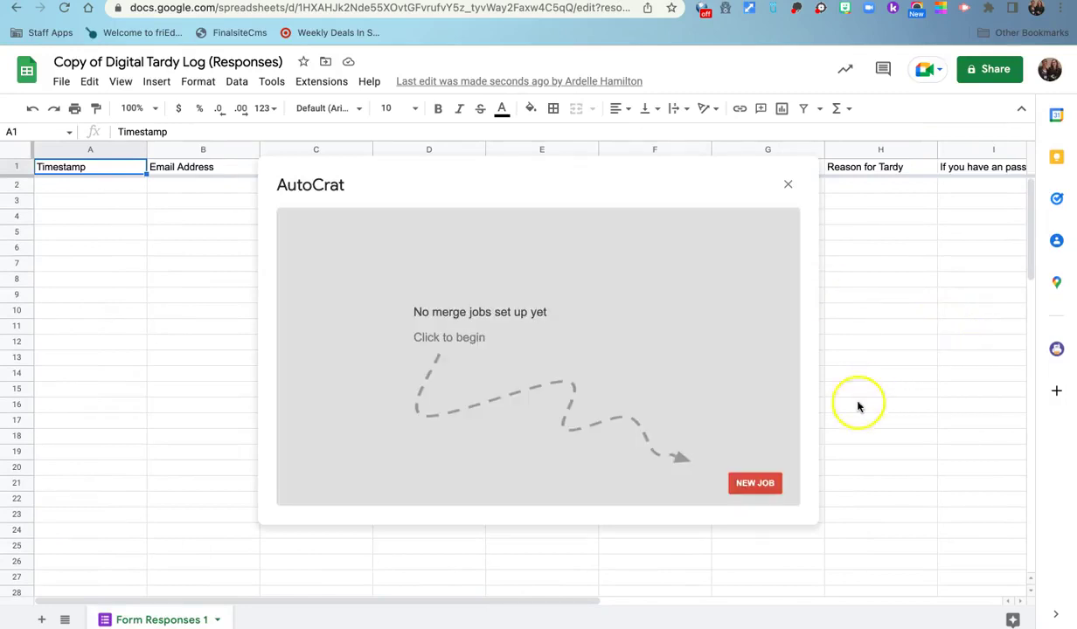
# Create a new Autocrat merge job named 'Digital Tardy Log' and proceed to template selection
pyautogui.click(757, 484)
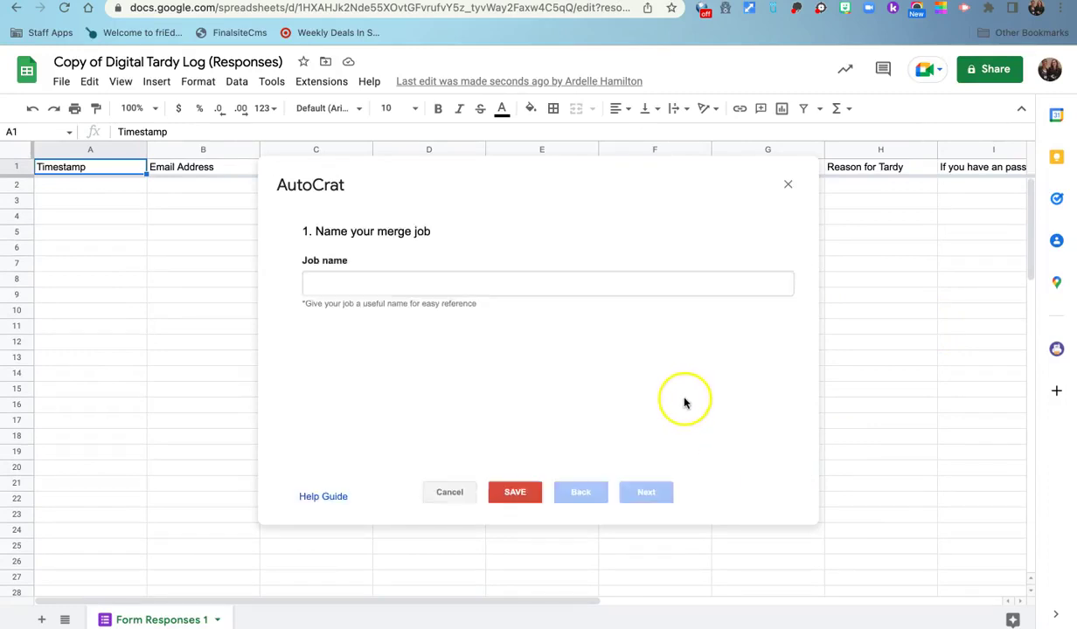
pyautogui.click(420, 289)
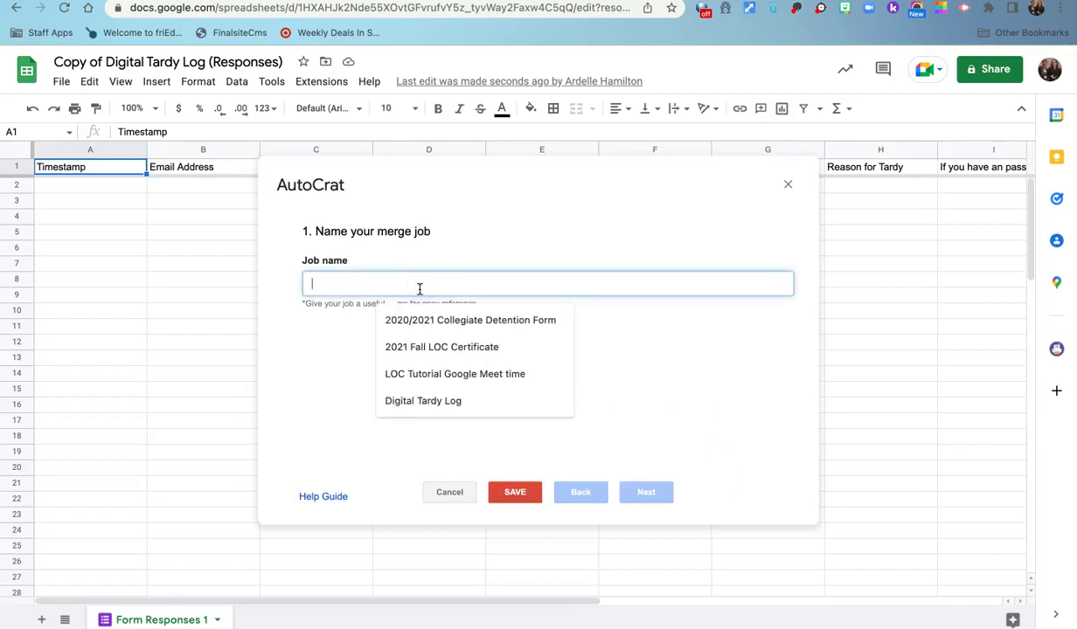
pyautogui.click(440, 400)
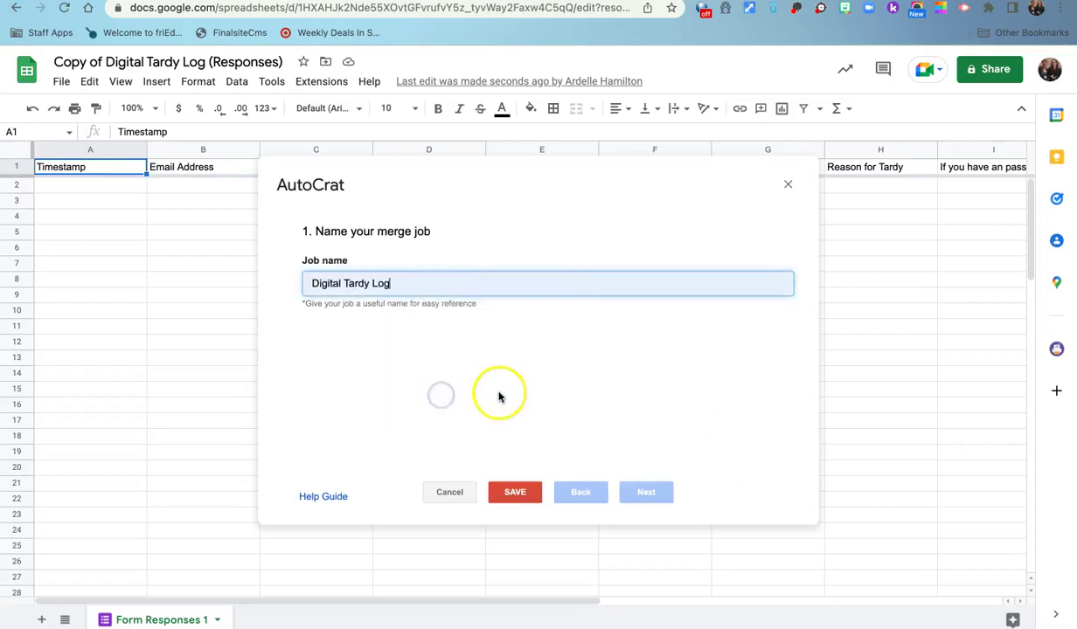
pyautogui.click(646, 494)
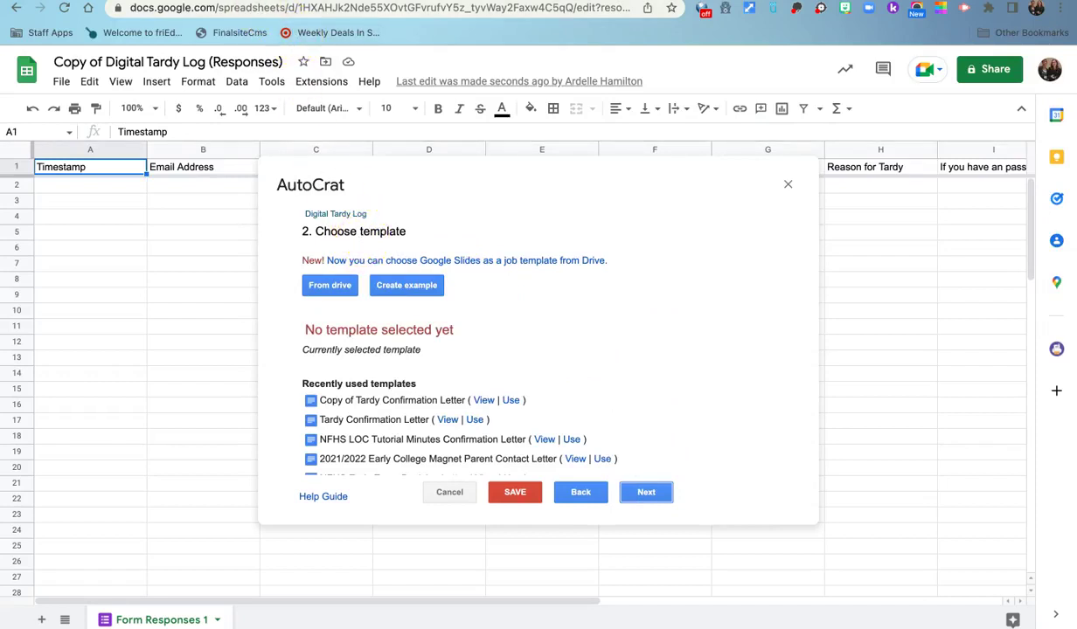
# Select 'Copy of Tardy Confirmation Letter' from Drive as the job's template document
pyautogui.hotkey('ctrl', 'Tab')
pyautogui.hotkey('ctrl', 'shift', 'Tab')
pyautogui.hotkey('ctrl', 'Tab')
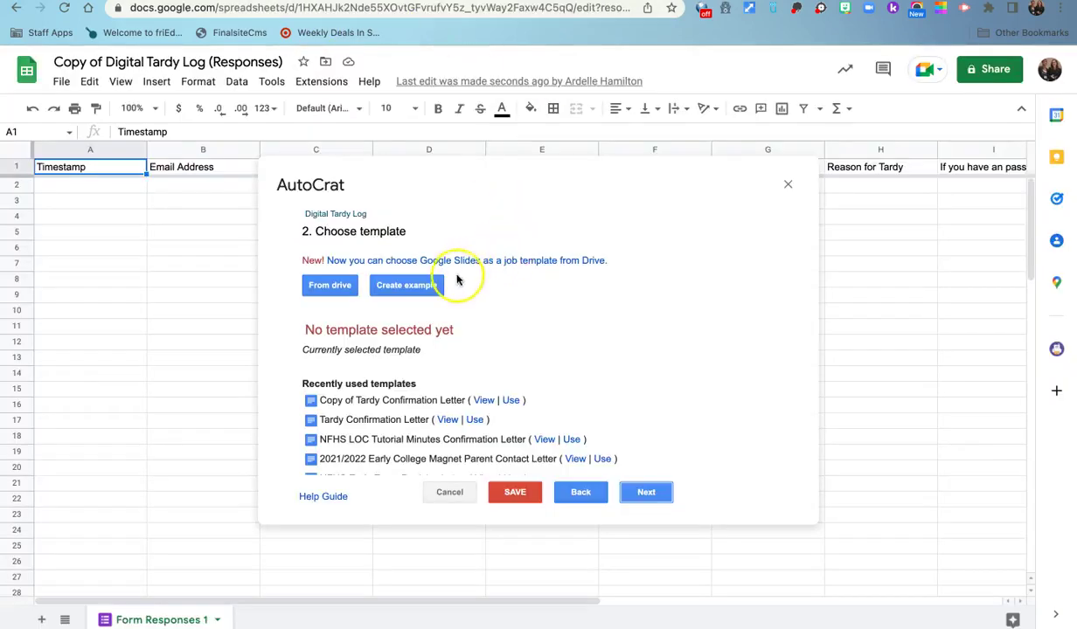
pyautogui.click(333, 286)
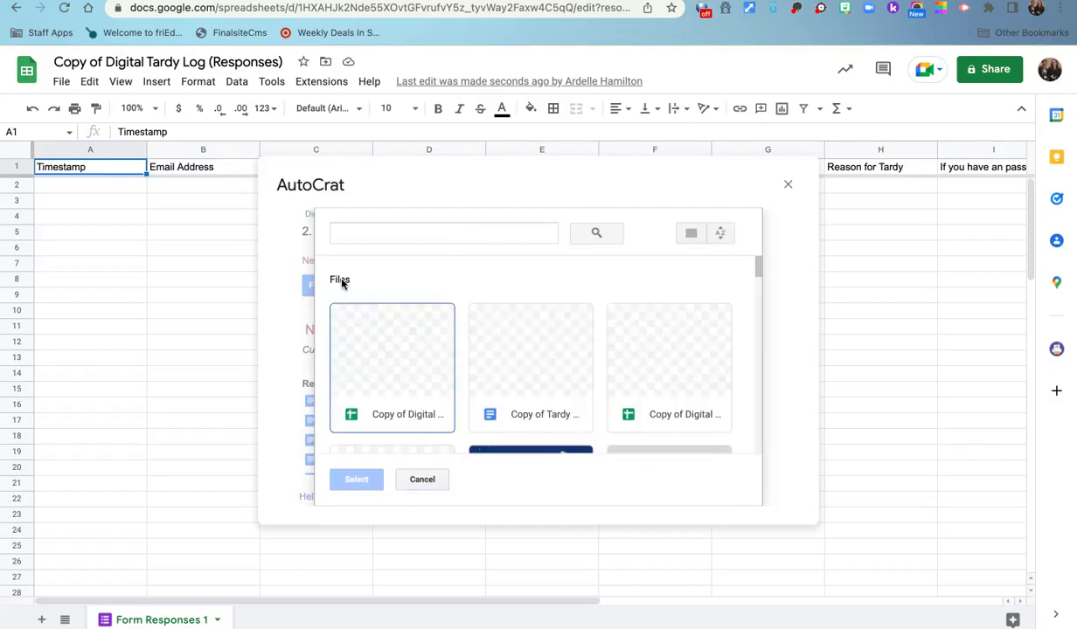
pyautogui.click(541, 355)
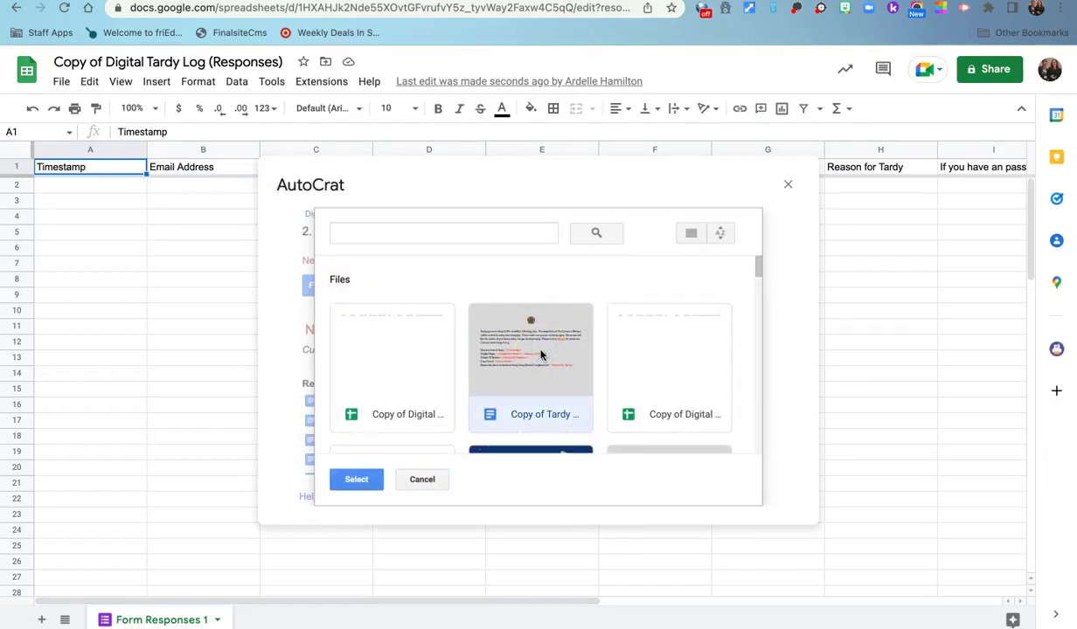
pyautogui.rightClick(363, 482)
pyautogui.click(359, 484)
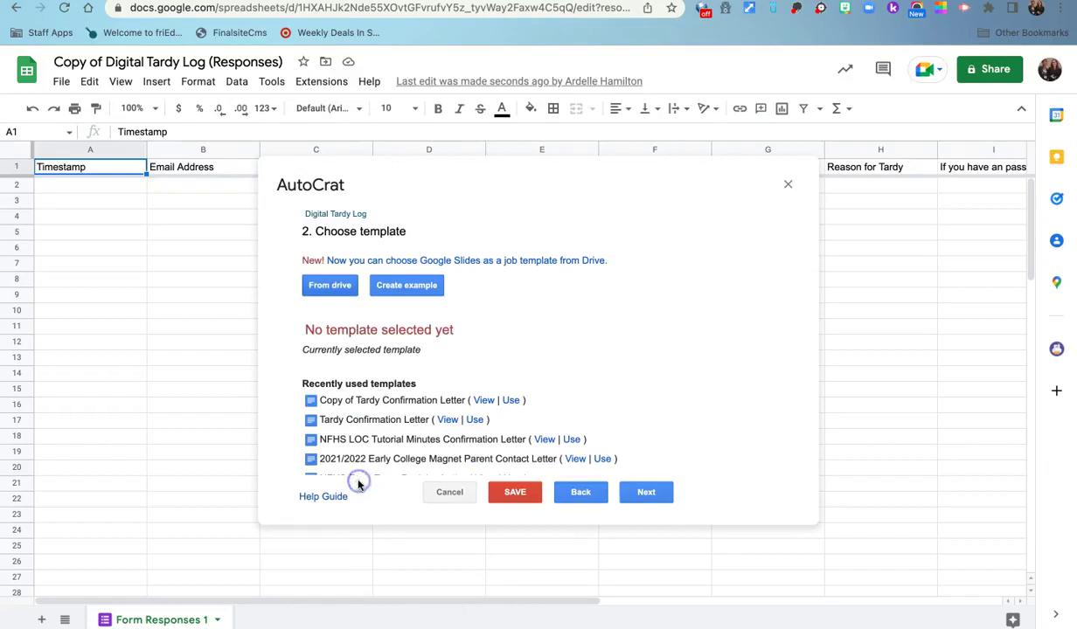
pyautogui.click(516, 363)
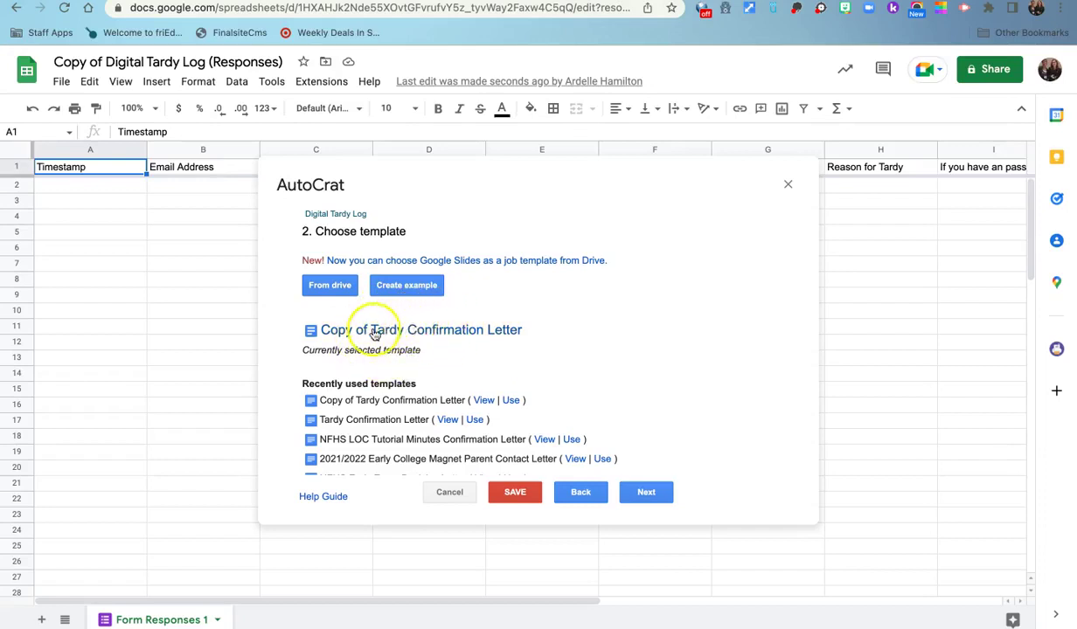
pyautogui.click(651, 499)
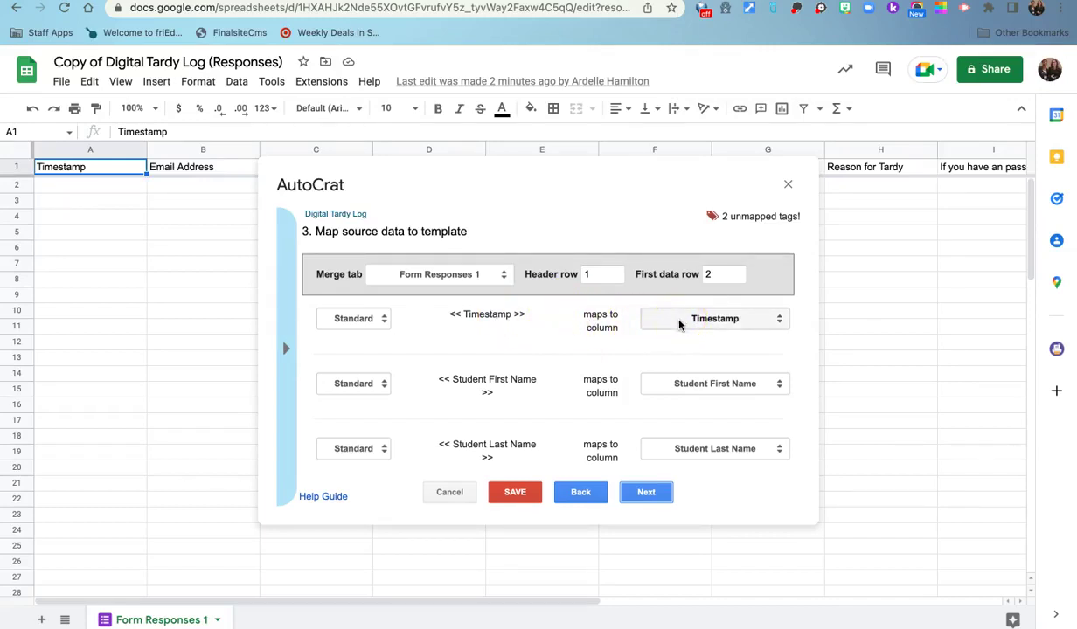
# Map the Student ID Number and Reason for Tardy tags to their matching response columns
pyautogui.scroll(-1, 494, 381)
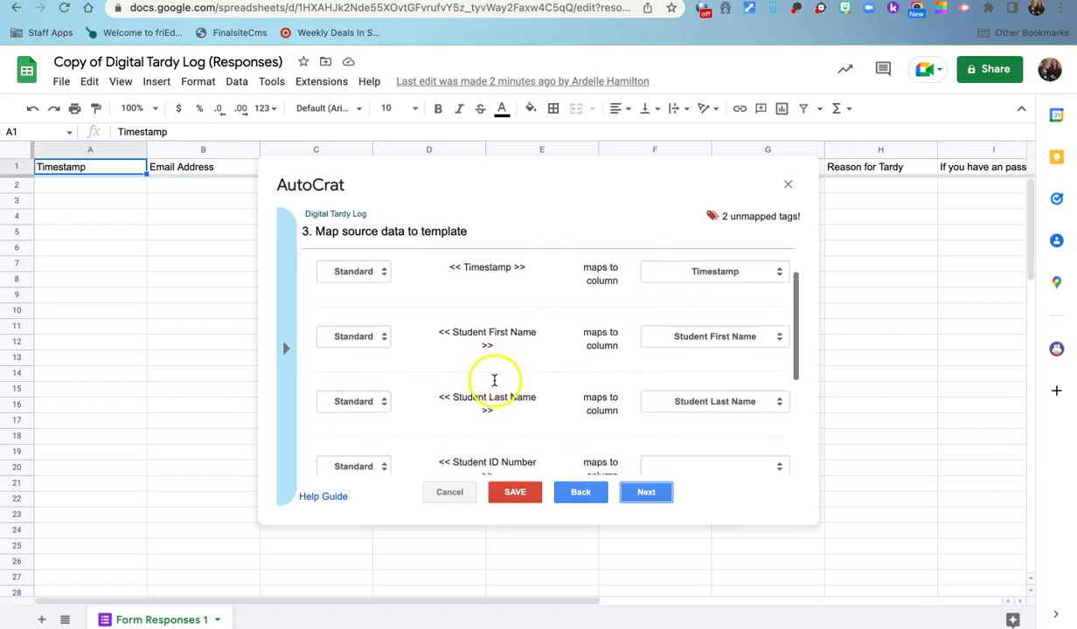
pyautogui.scroll(-1, 494, 381)
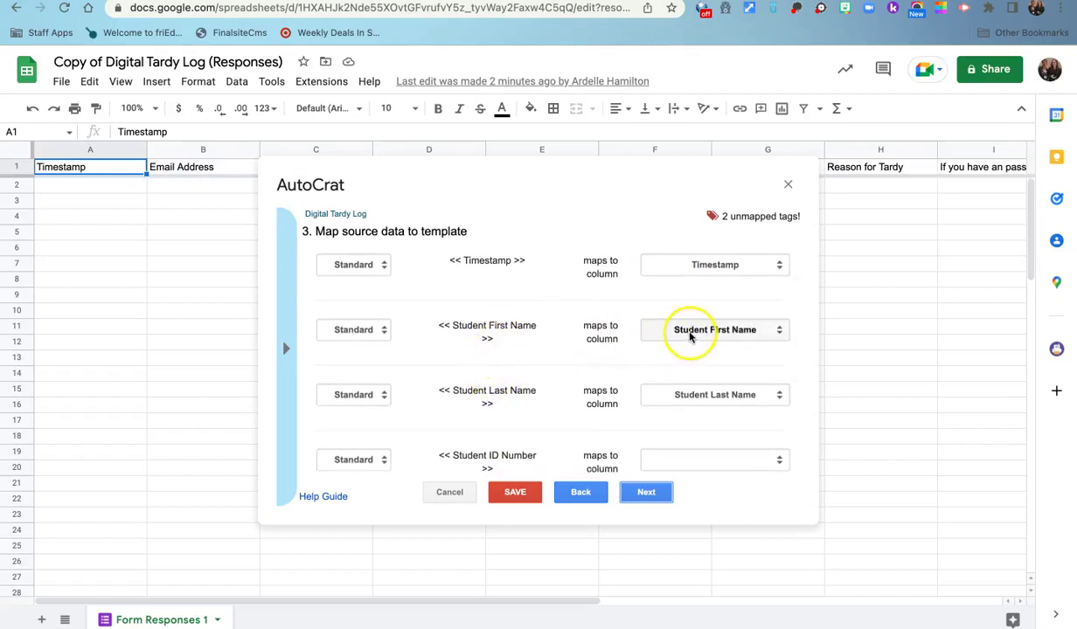
pyautogui.scroll(-2, 539, 402)
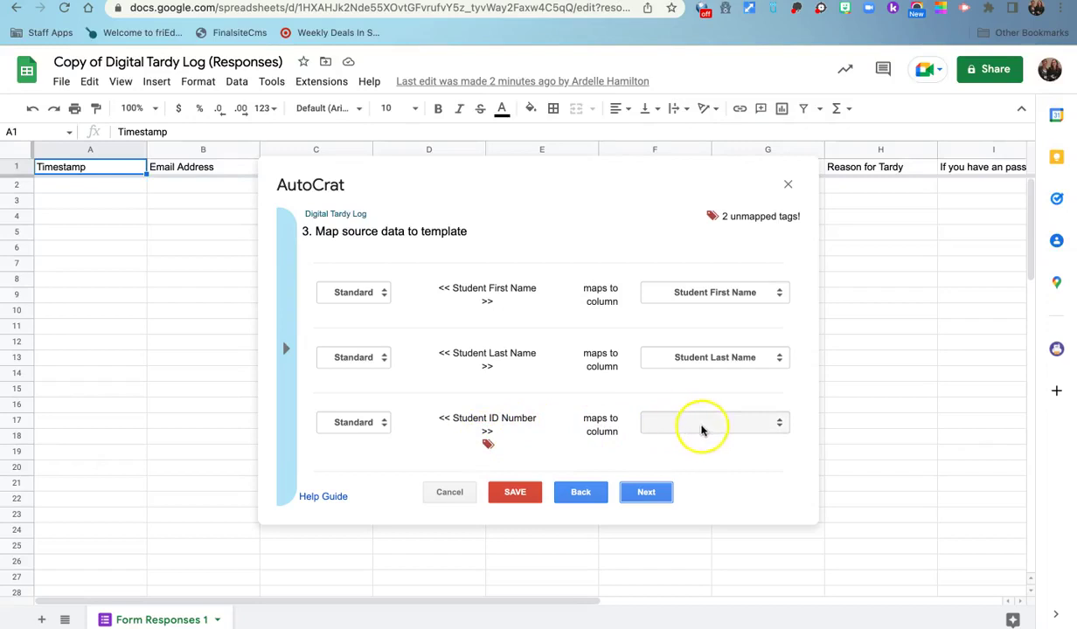
pyautogui.click(781, 425)
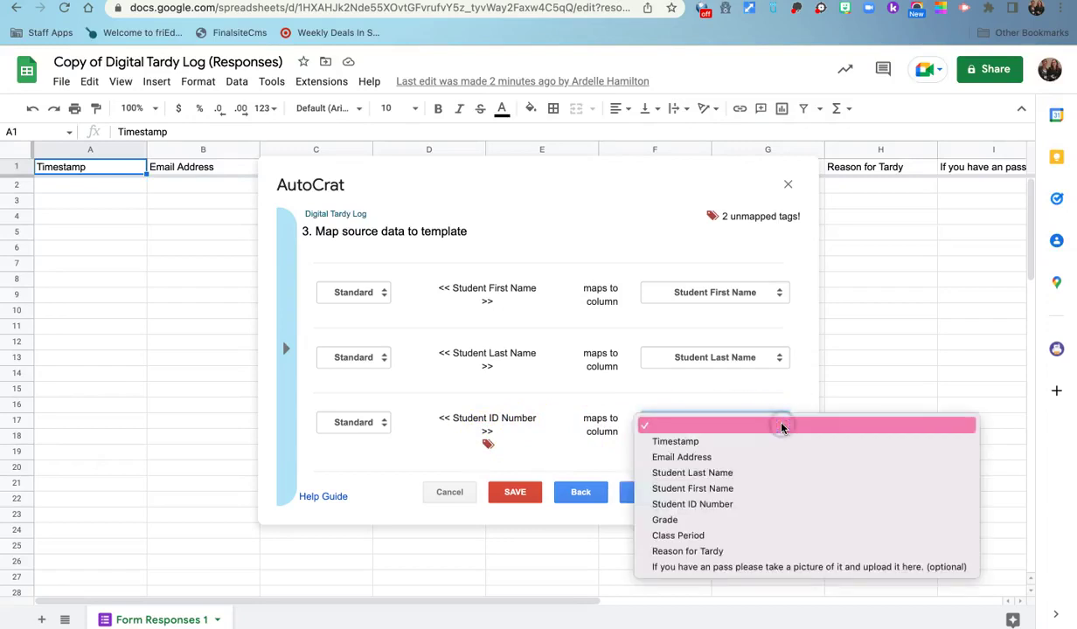
pyautogui.click(755, 512)
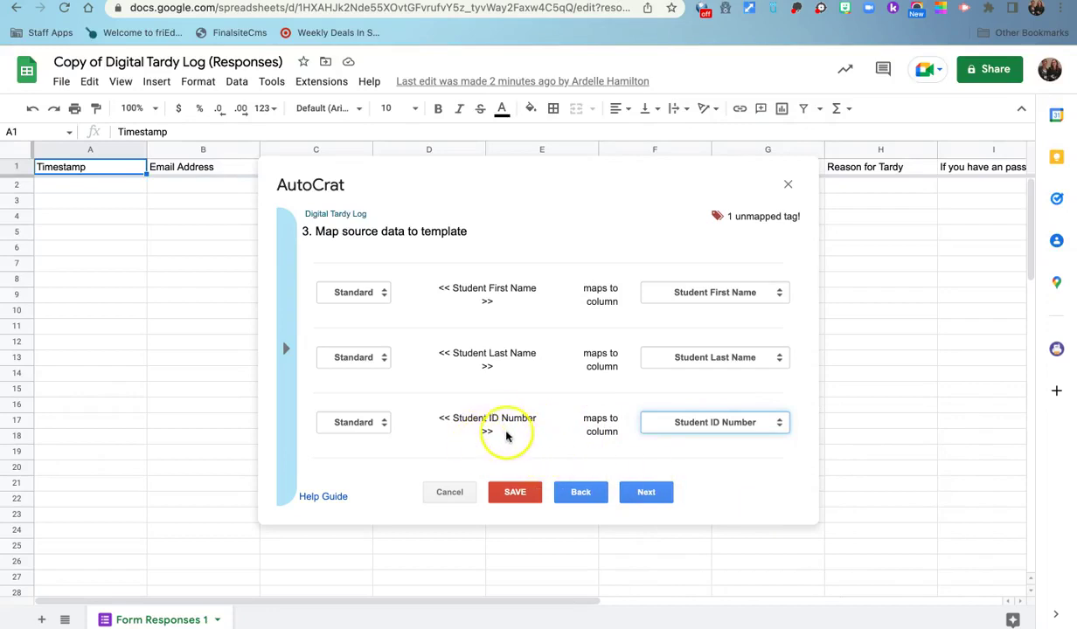
pyautogui.scroll(-3, 503, 442)
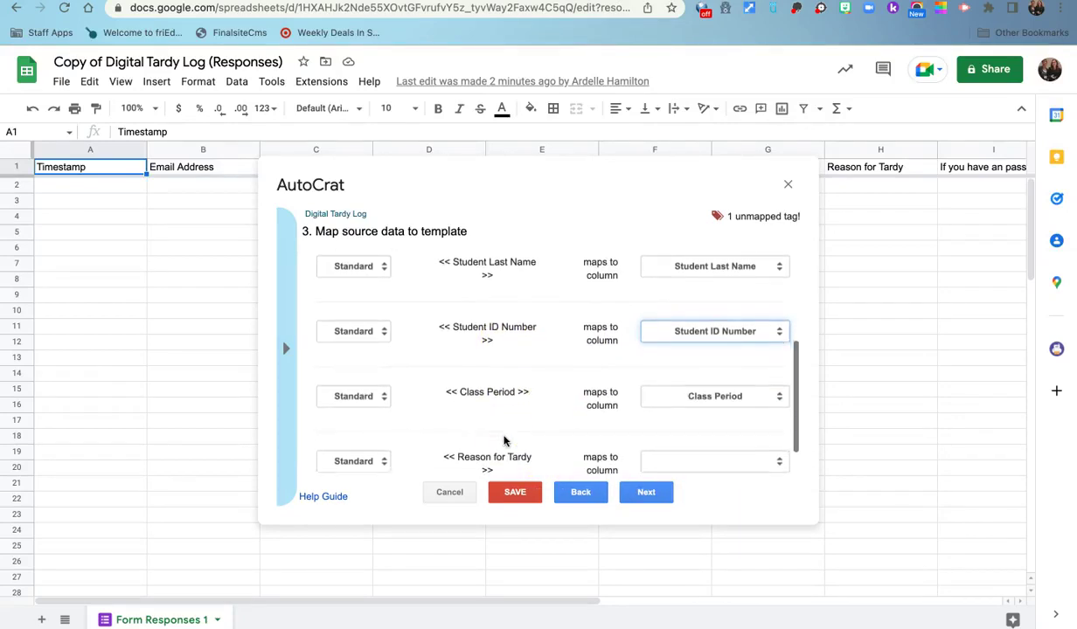
pyautogui.scroll(-2, 527, 408)
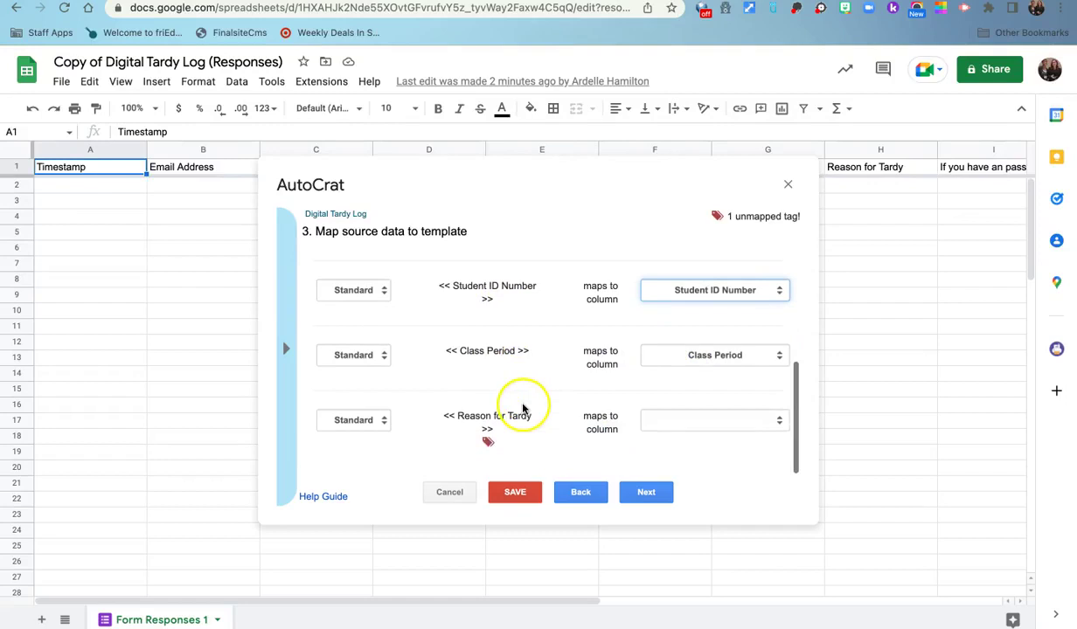
pyautogui.click(719, 424)
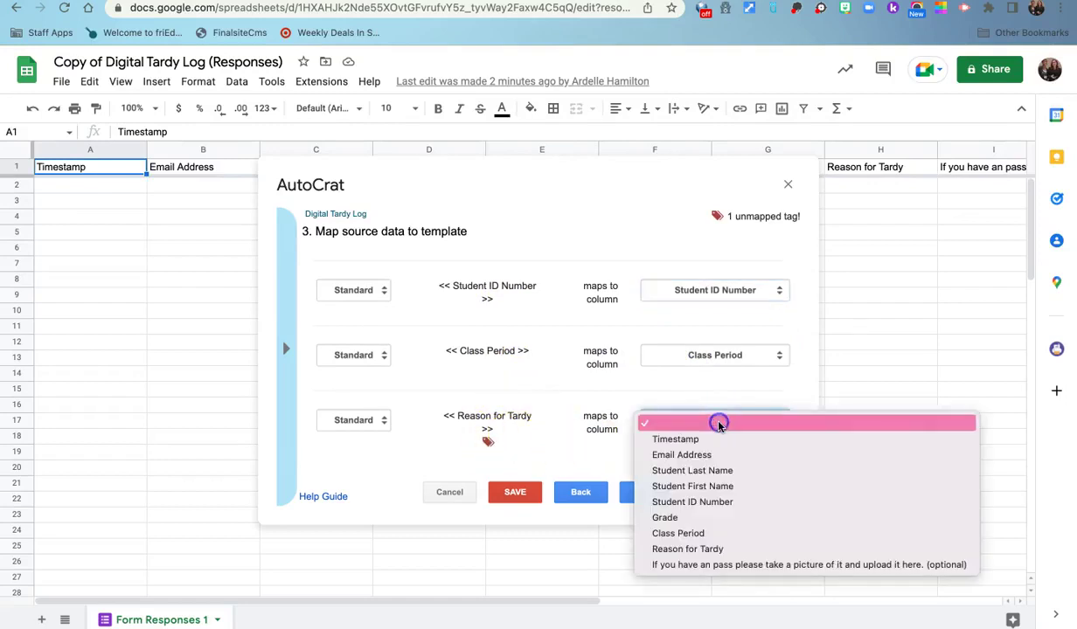
pyautogui.click(715, 549)
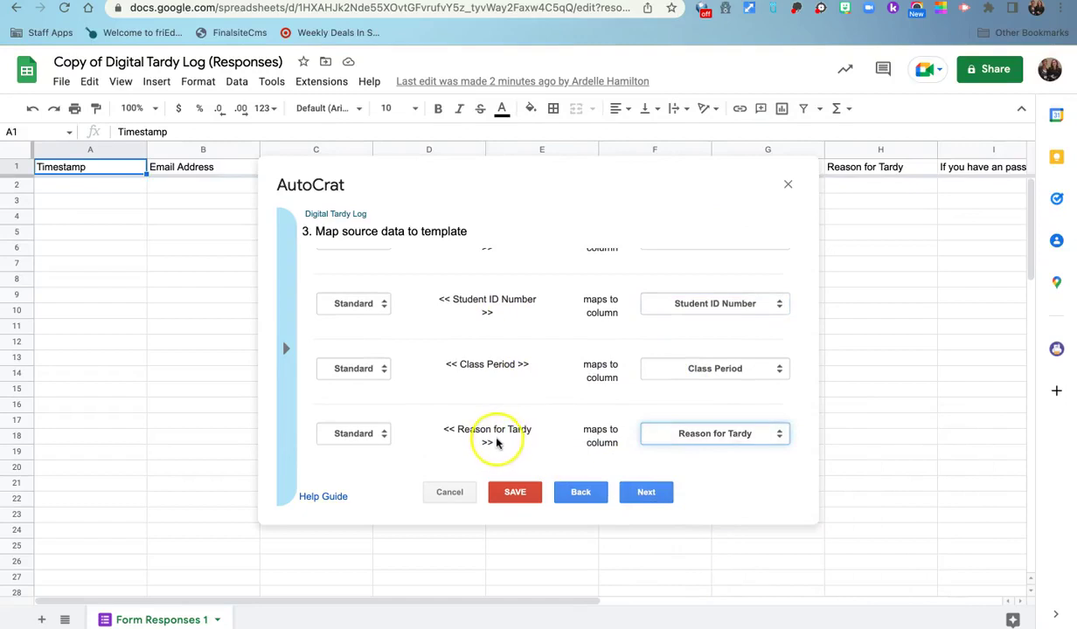
pyautogui.click(647, 493)
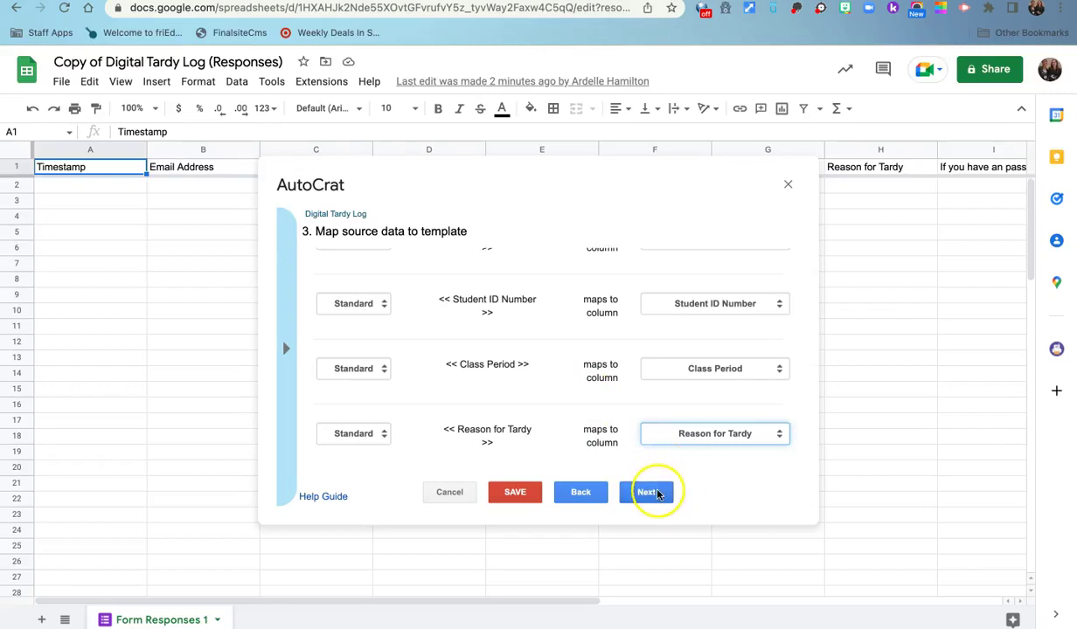
# Set the merged file name to the <<Student Last Name>> tag
pyautogui.click(655, 493)
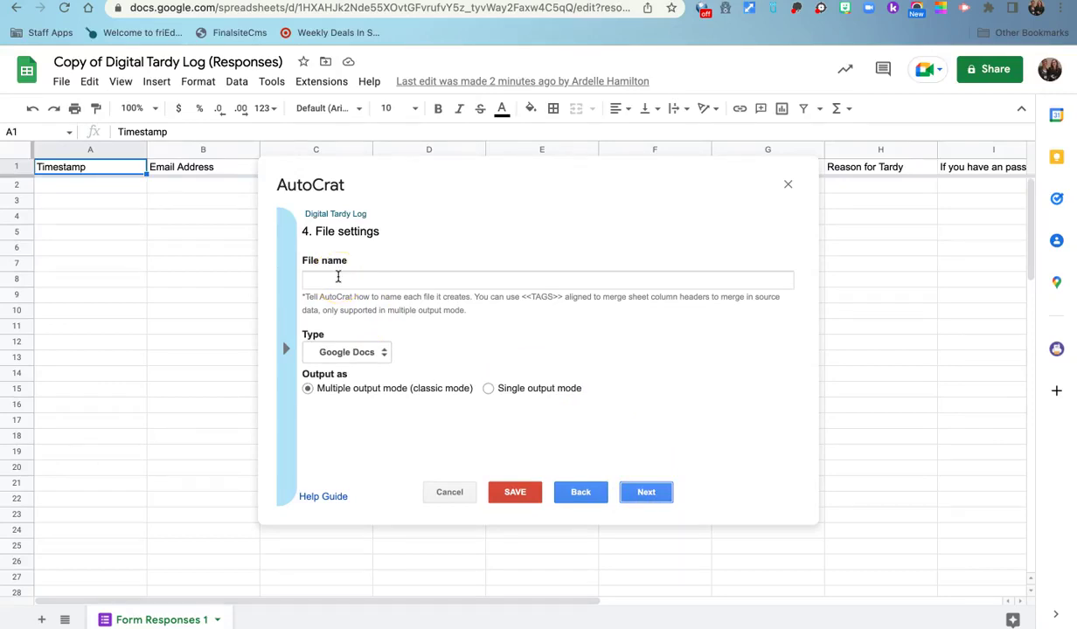
pyautogui.click(286, 349)
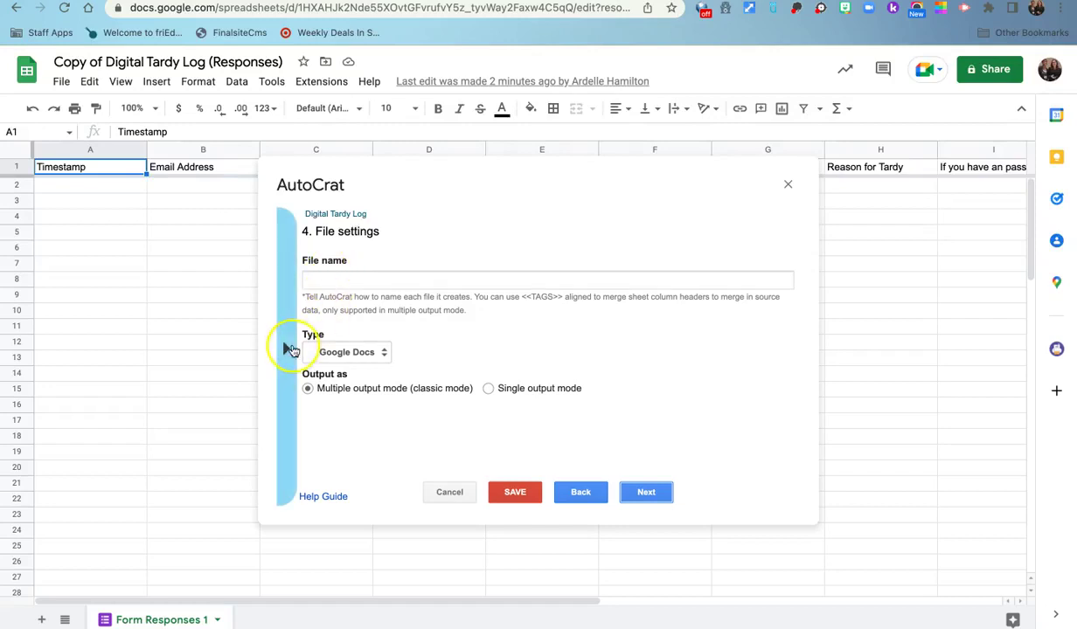
pyautogui.click(308, 372)
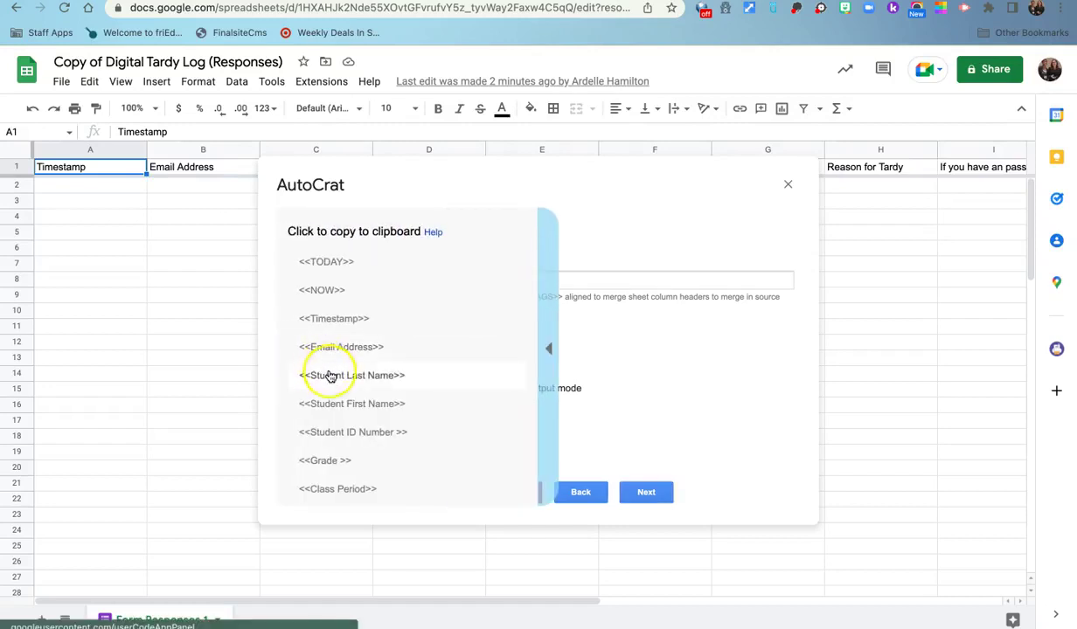
pyautogui.click(332, 378)
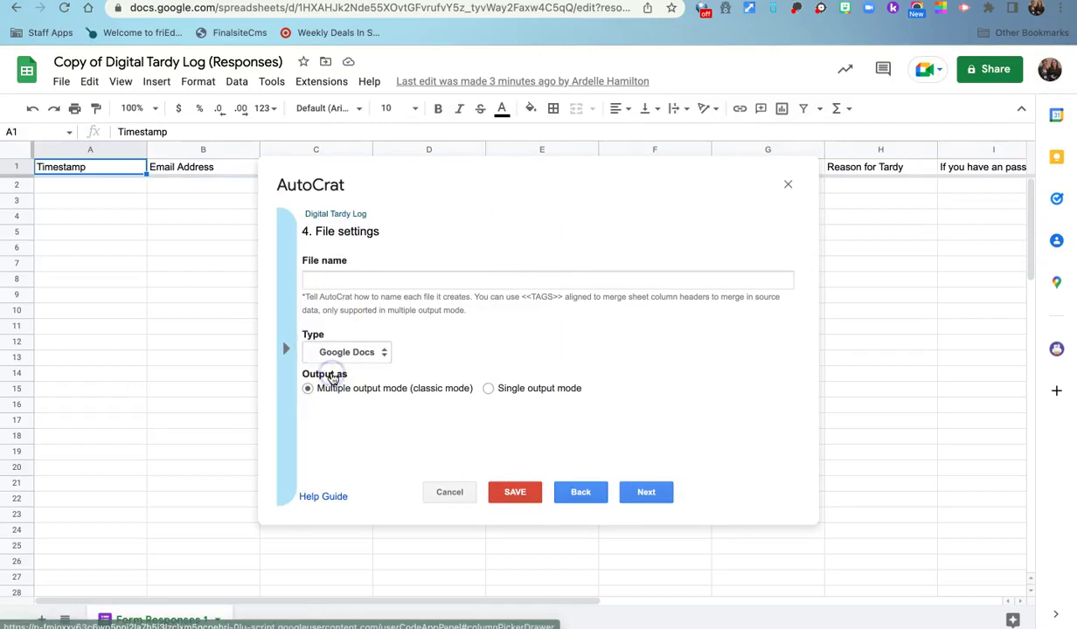
pyautogui.click(335, 280)
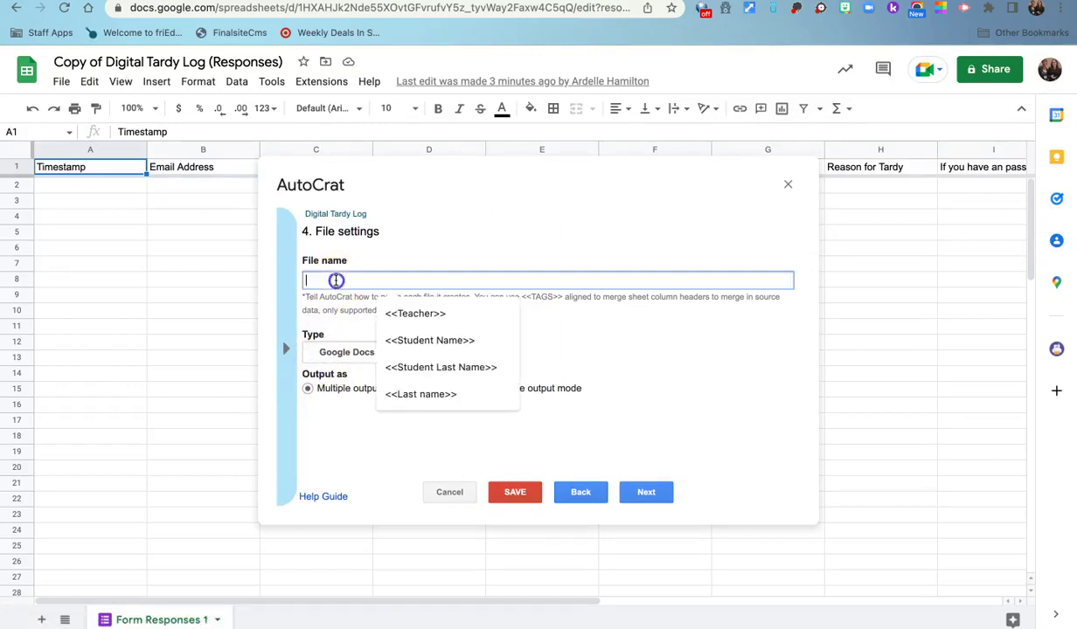
pyautogui.rightClick(335, 279)
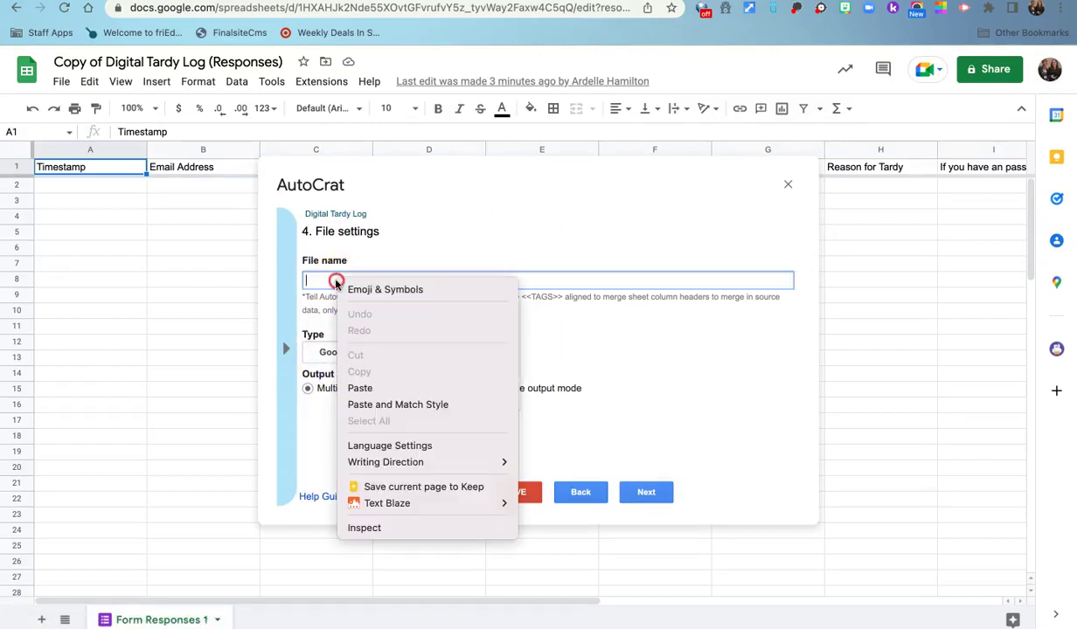
pyautogui.click(380, 389)
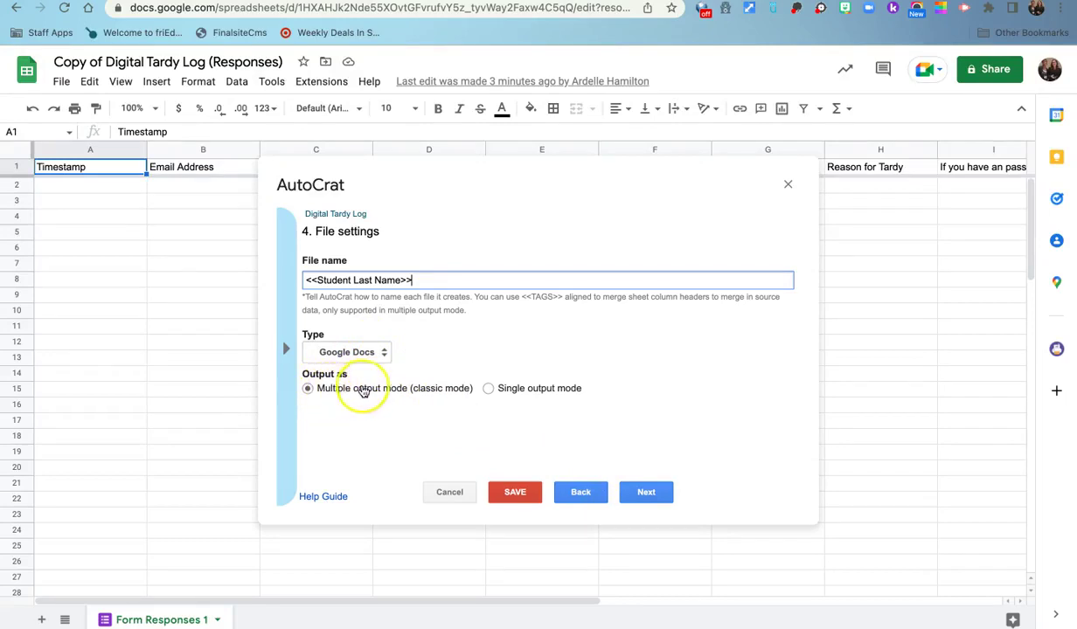
pyautogui.click(647, 496)
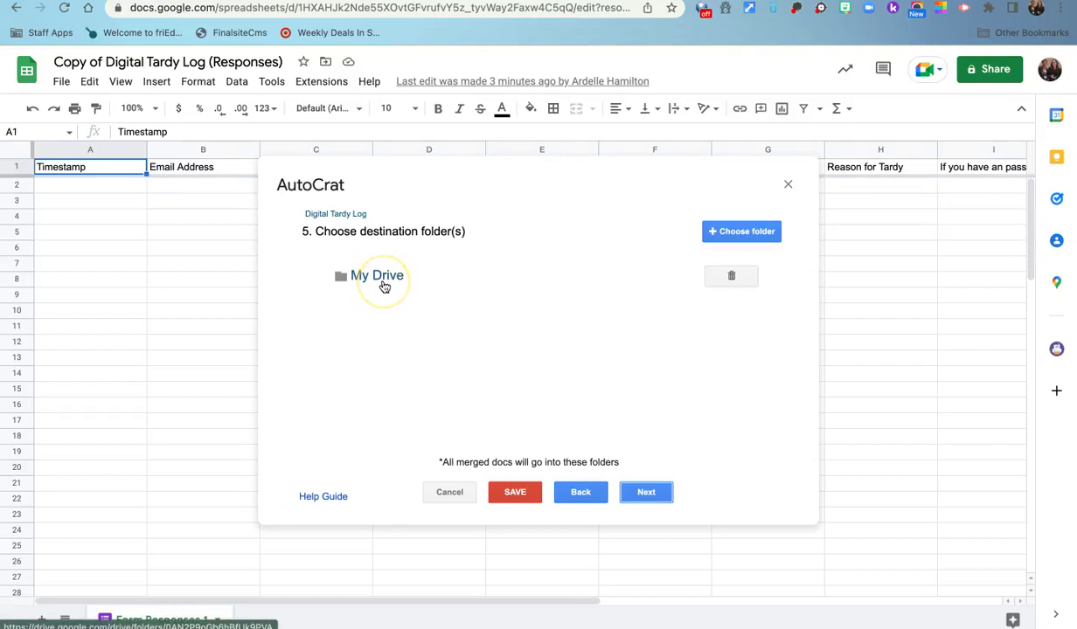
# Keep My Drive as destination and skip the dynamic folder and merge condition steps
pyautogui.click(654, 493)
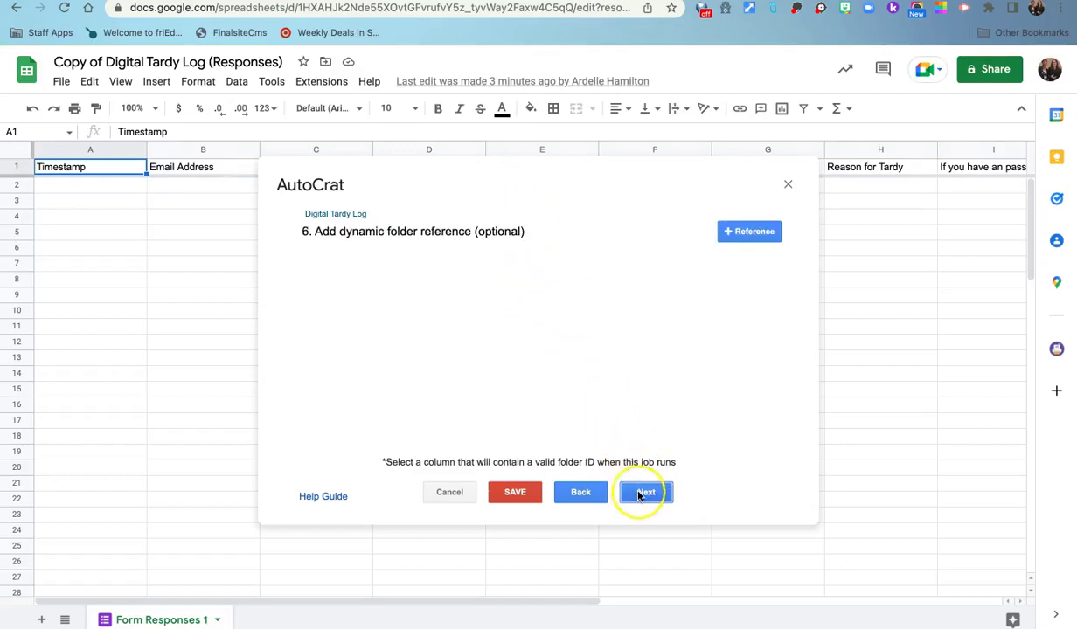
pyautogui.click(639, 494)
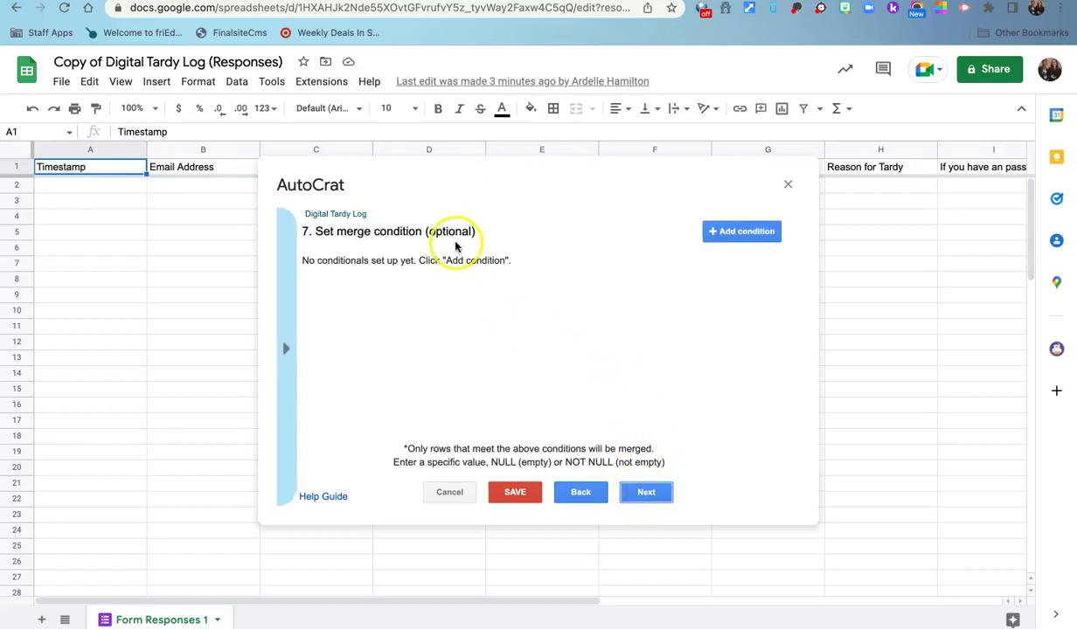
pyautogui.click(646, 493)
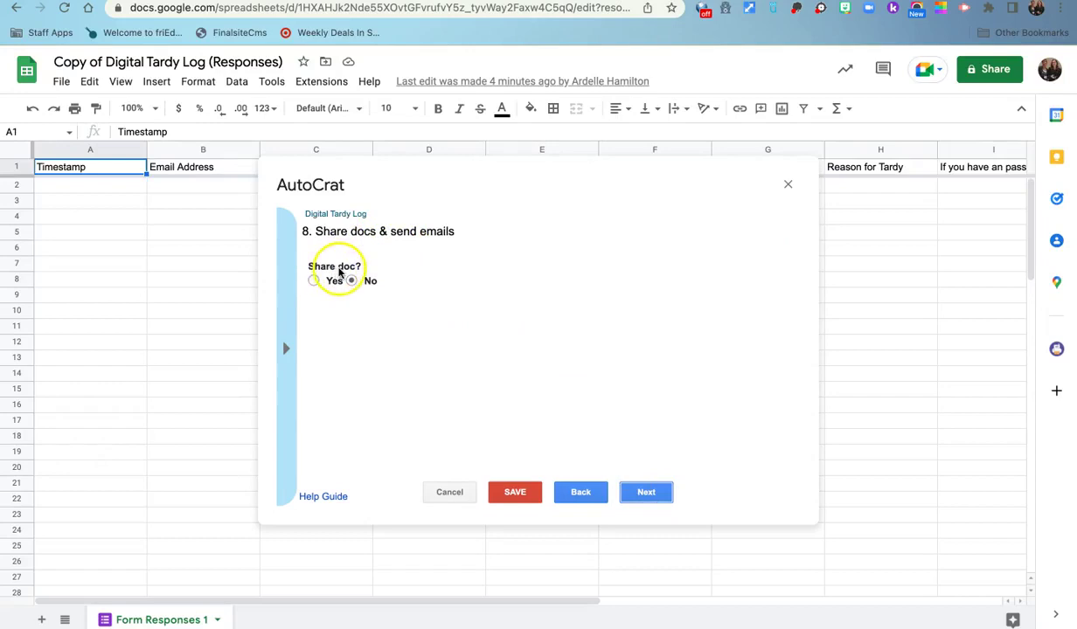
# Share merged docs as PDF, with collaborator re-sharing set to No
pyautogui.click(314, 281)
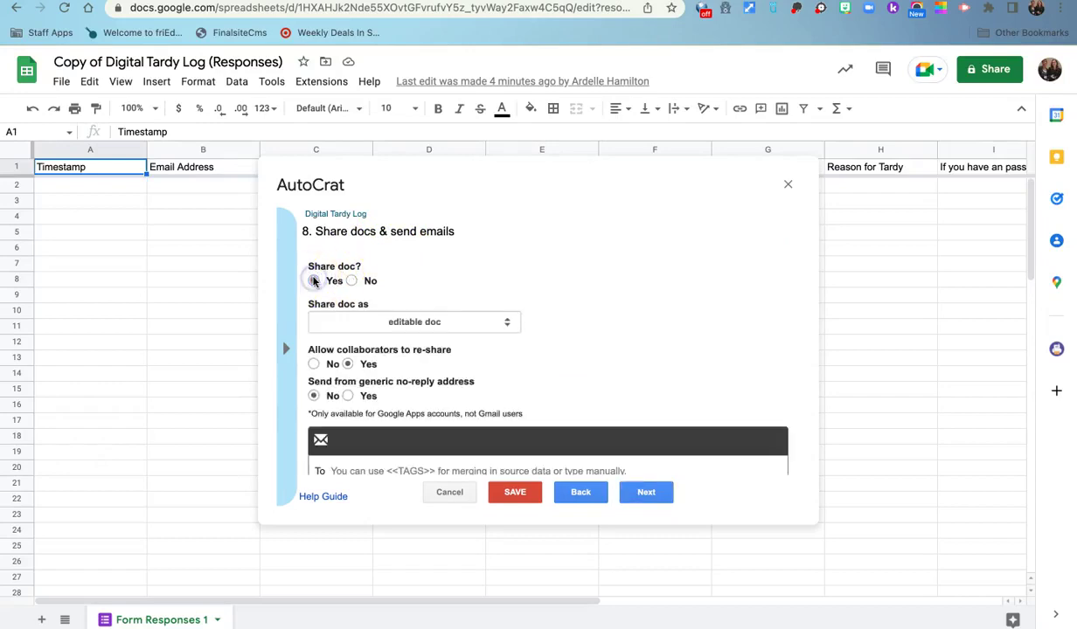
pyautogui.click(492, 323)
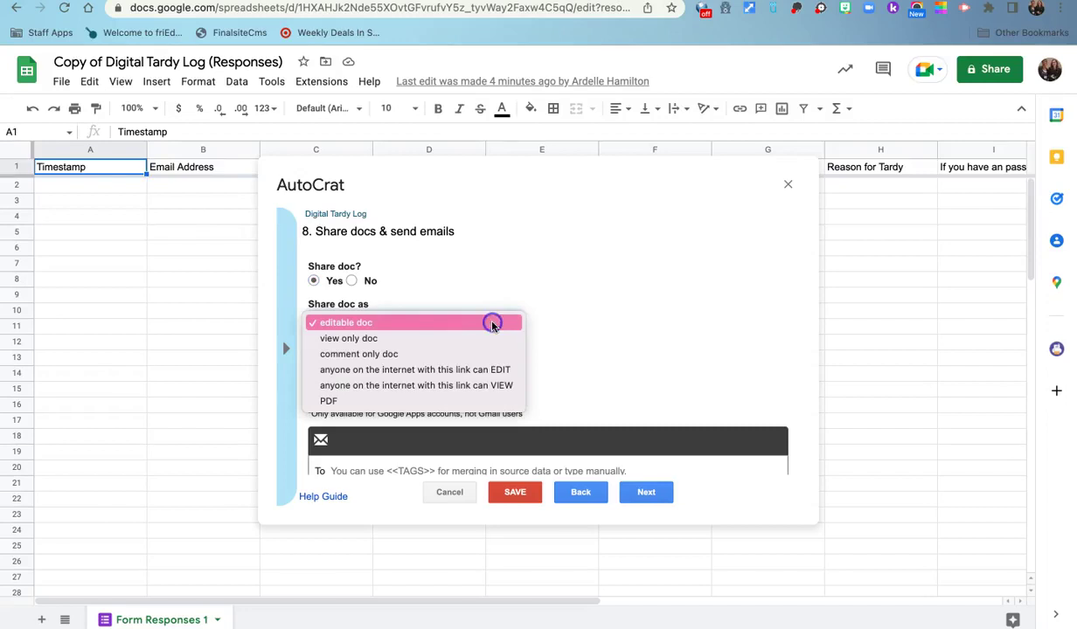
pyautogui.click(419, 402)
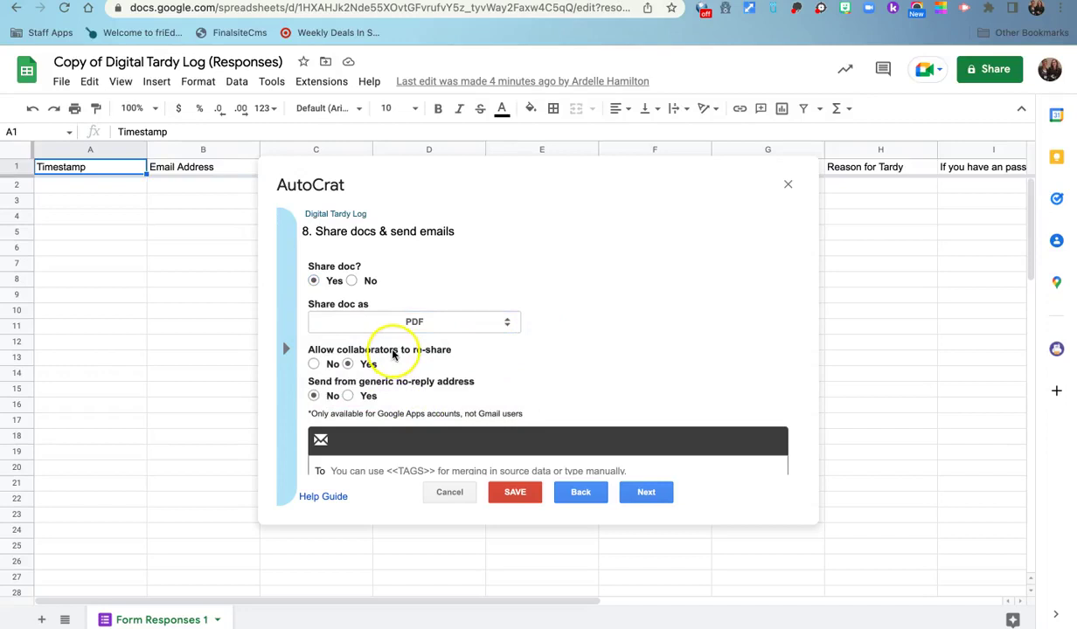
pyautogui.click(314, 364)
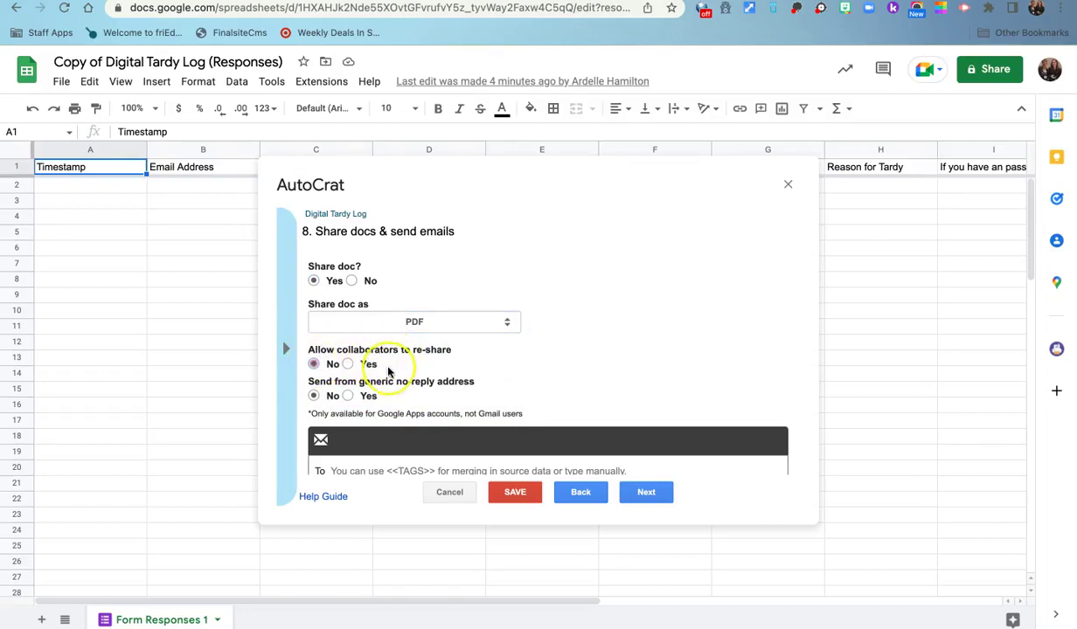
pyautogui.scroll(-3, 388, 371)
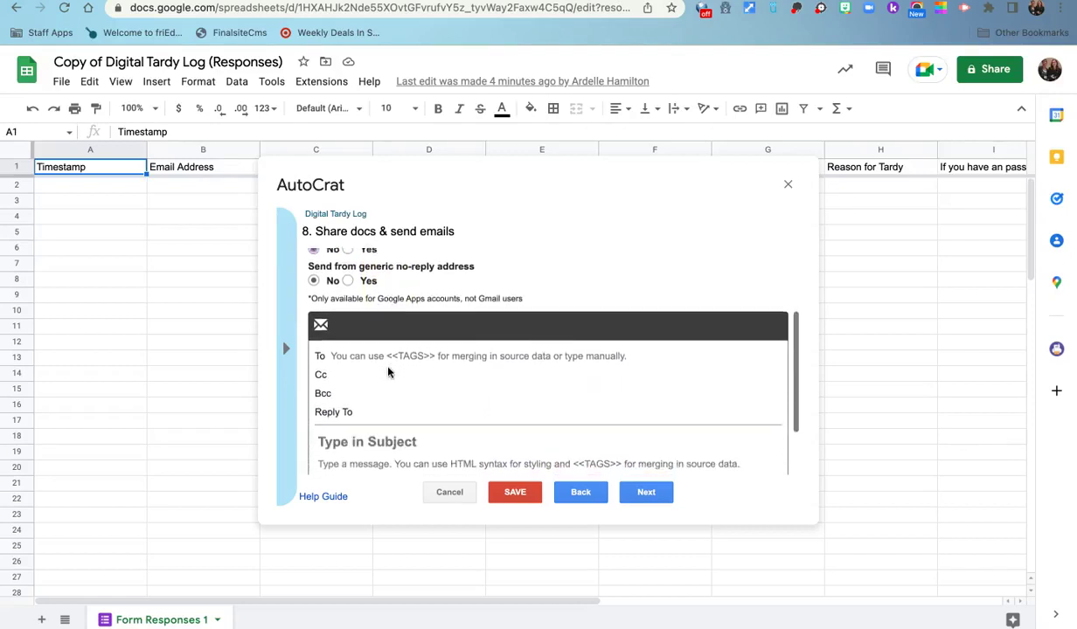
pyautogui.scroll(-2, 372, 360)
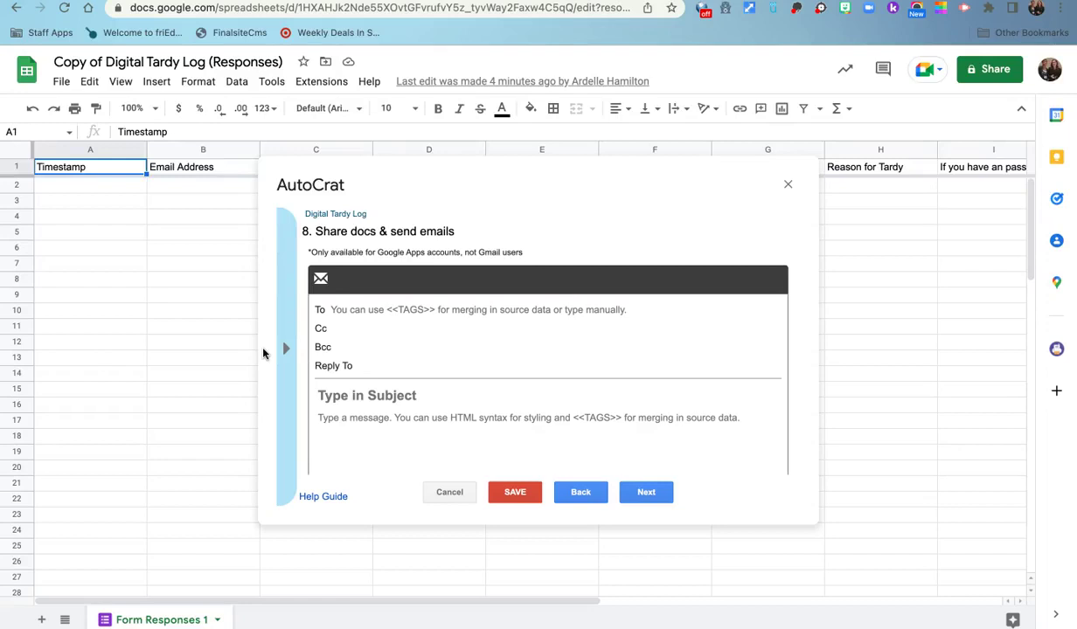
# Copy the <<Email Address>> merge tag into the email's Cc field
pyautogui.click(286, 352)
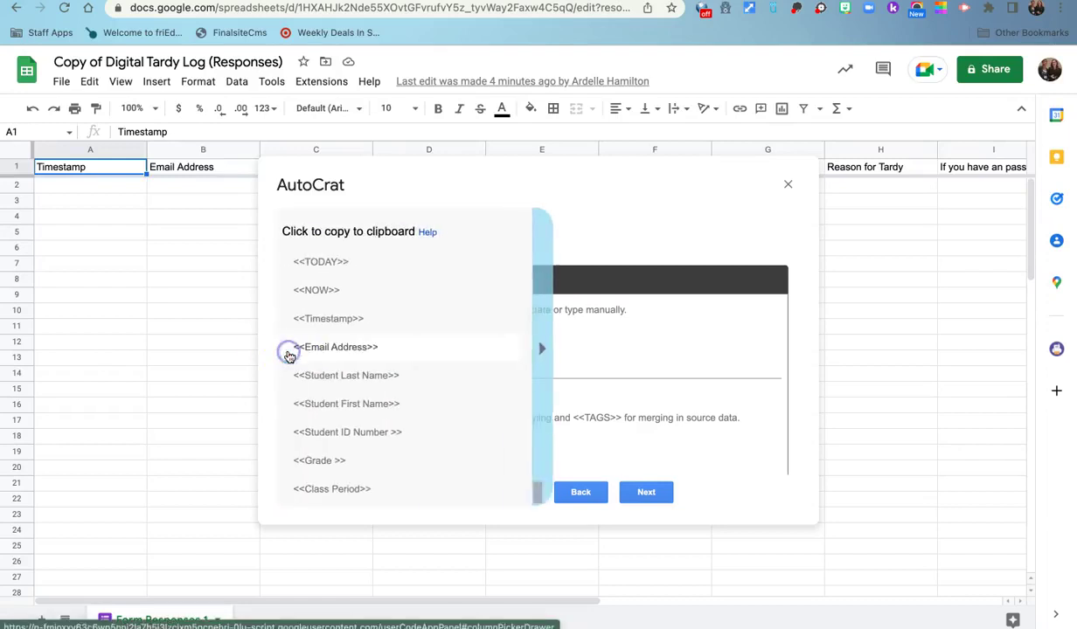
pyautogui.click(317, 357)
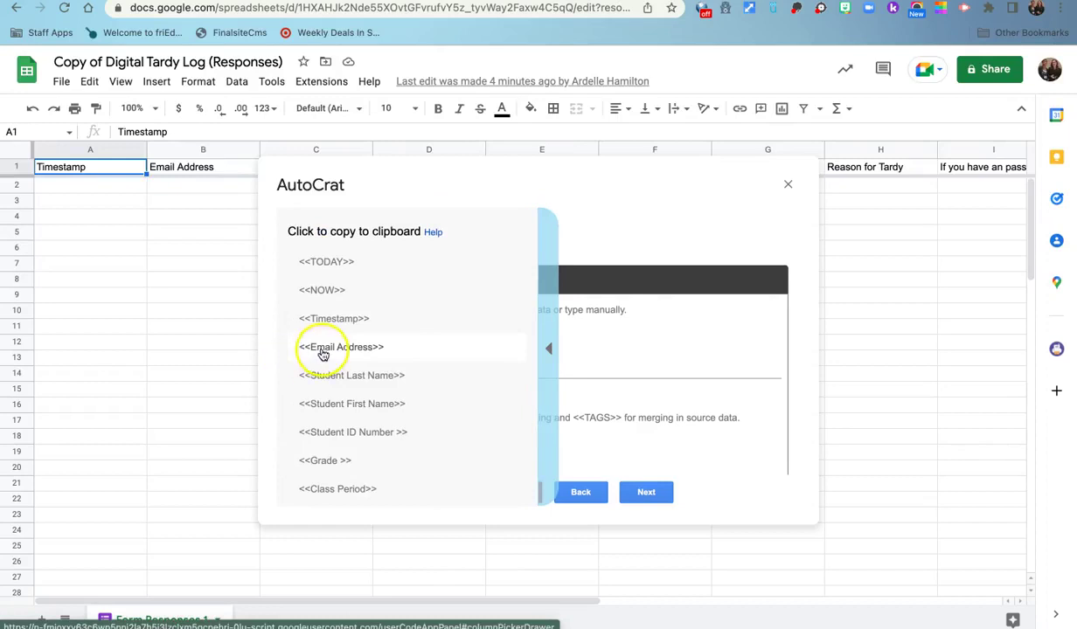
pyautogui.click(339, 328)
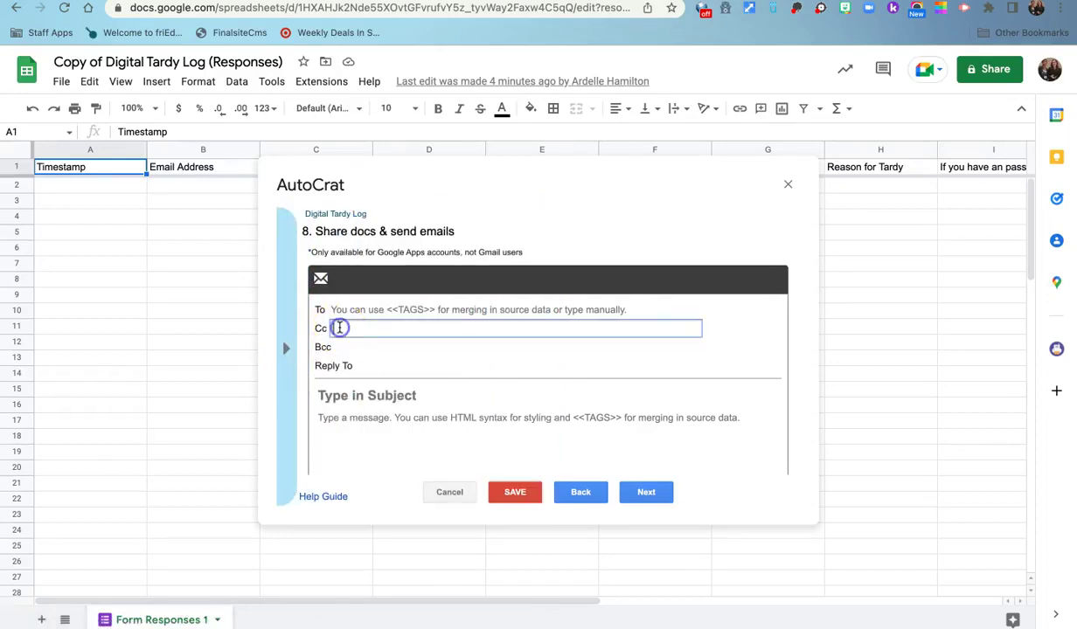
pyautogui.rightClick(339, 328)
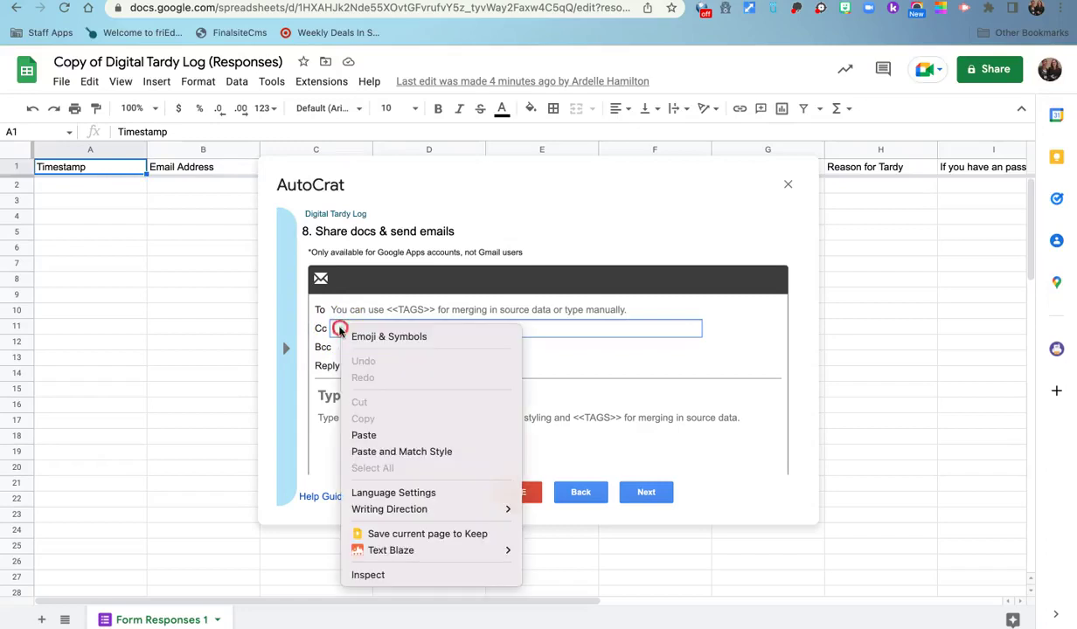
pyautogui.click(375, 435)
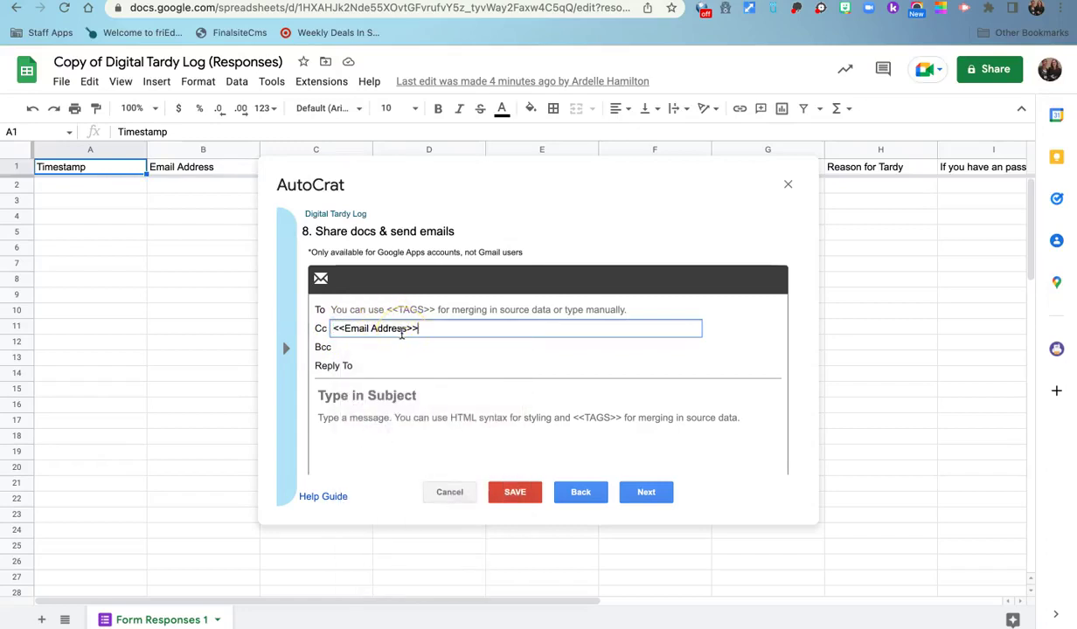
pyautogui.click(407, 336)
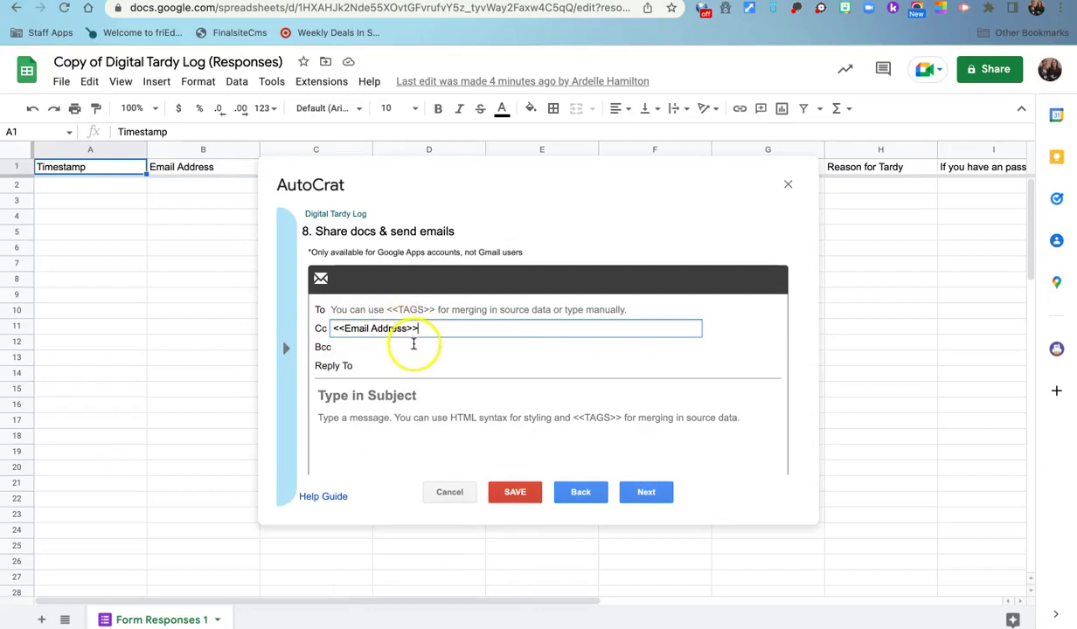
# Set the email subject to 'You have received a tardy today!'
pyautogui.click(427, 398)
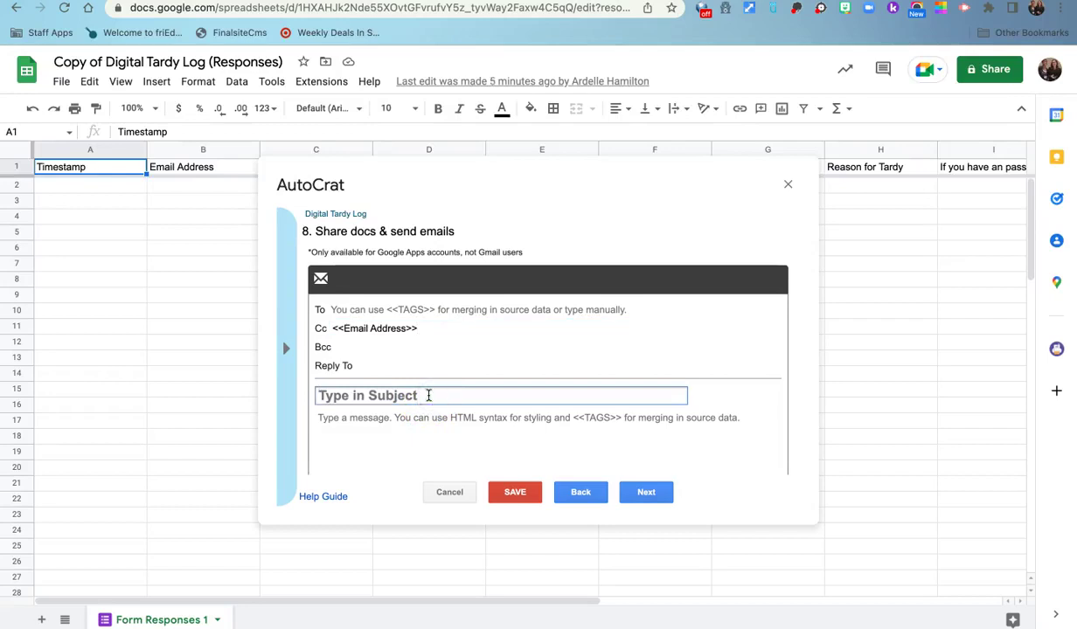
pyautogui.write('Y')
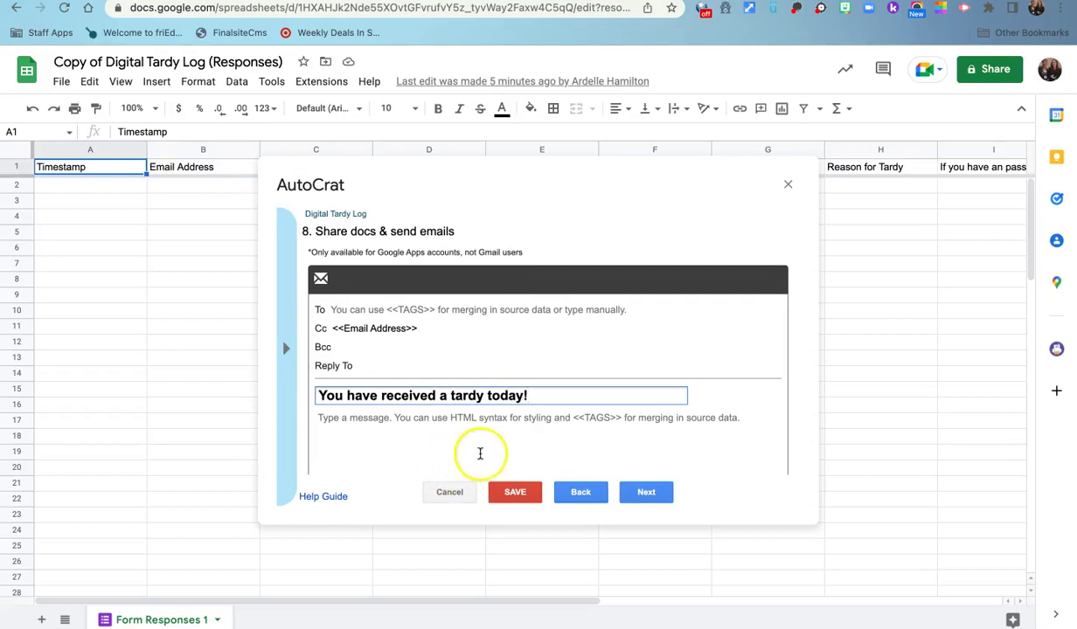
pyautogui.click(649, 497)
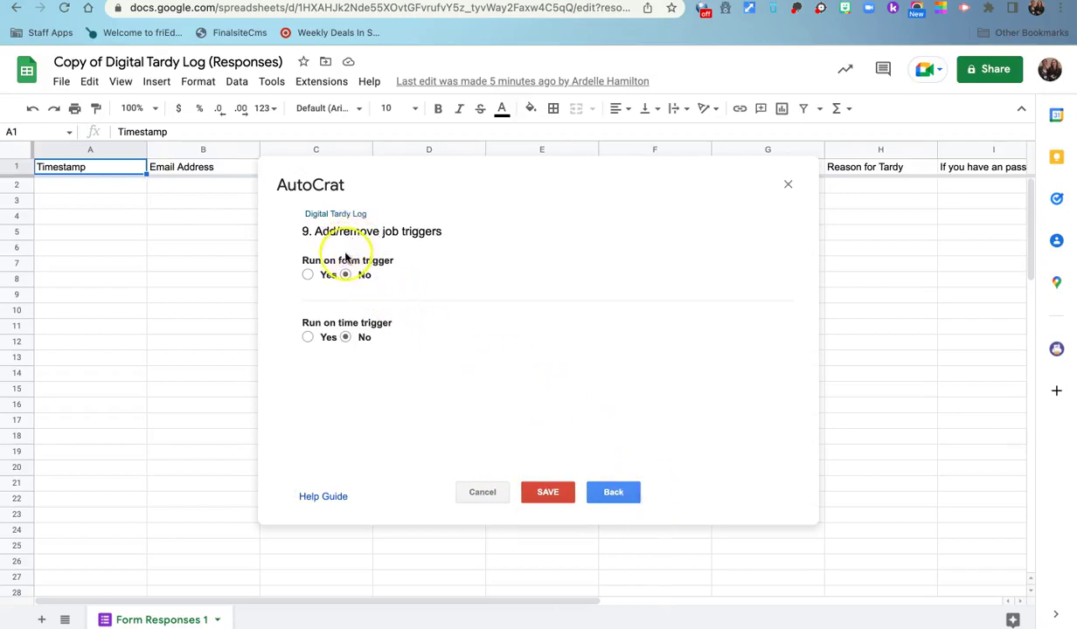
# Set the Digital Tardy Log job to run on form trigger Yes and time trigger No, then save it
pyautogui.click(309, 276)
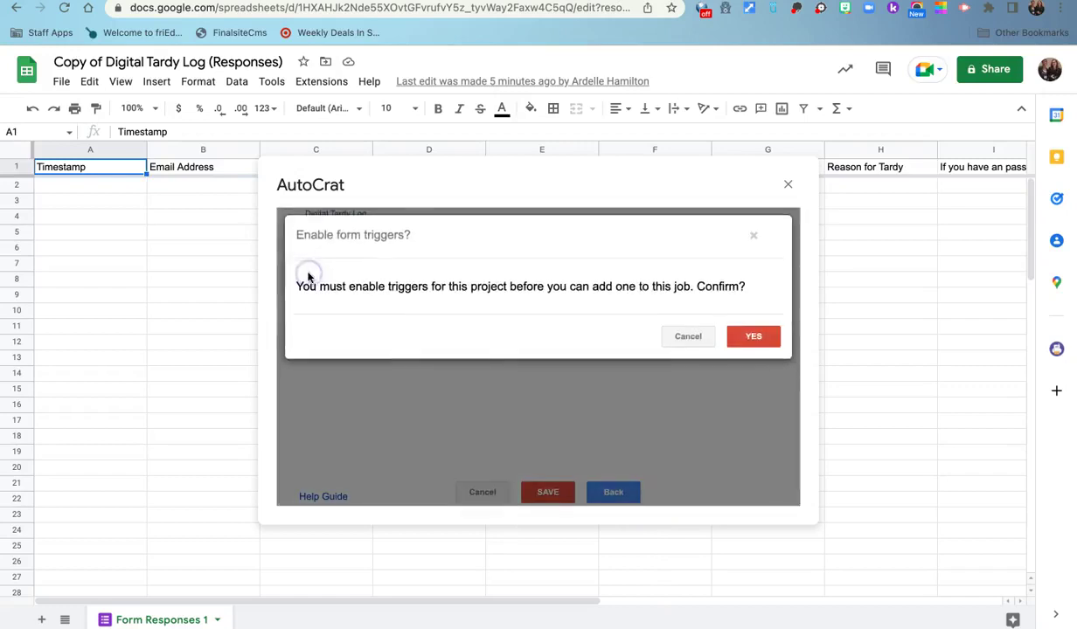
pyautogui.click(754, 337)
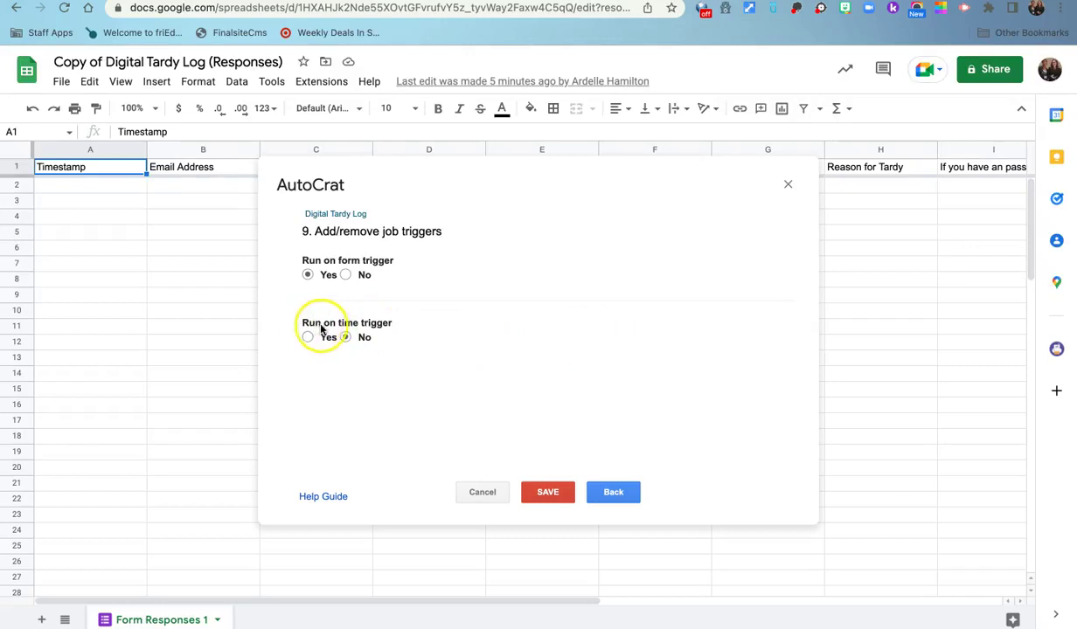
pyautogui.click(344, 335)
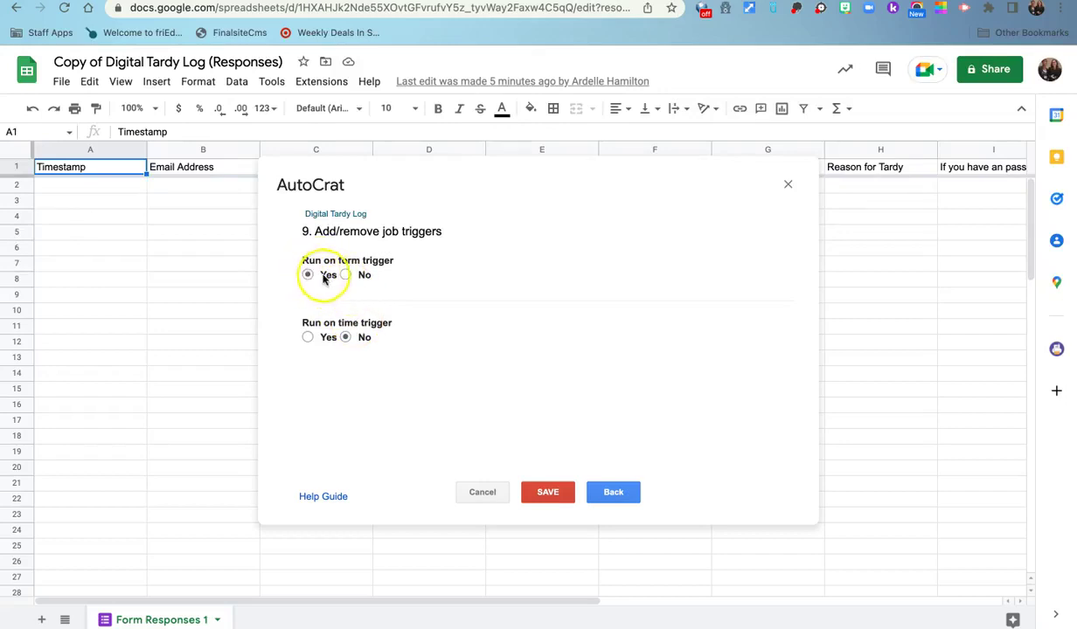
pyautogui.click(554, 496)
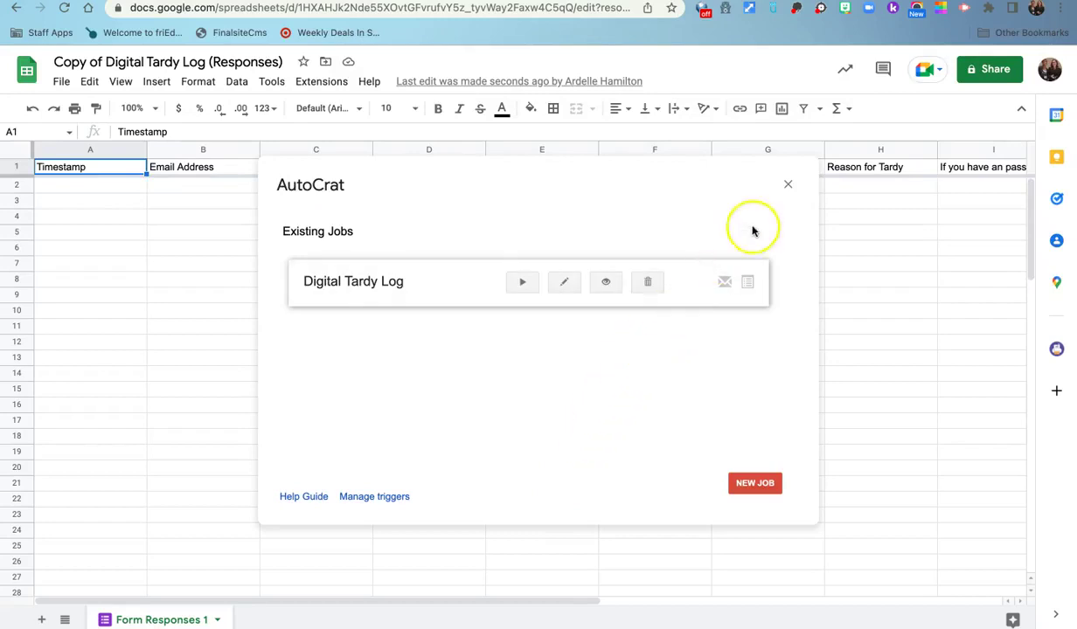
# Close AutoCrat and switch to the Digital Tardy Log form's Responses page
pyautogui.click(788, 184)
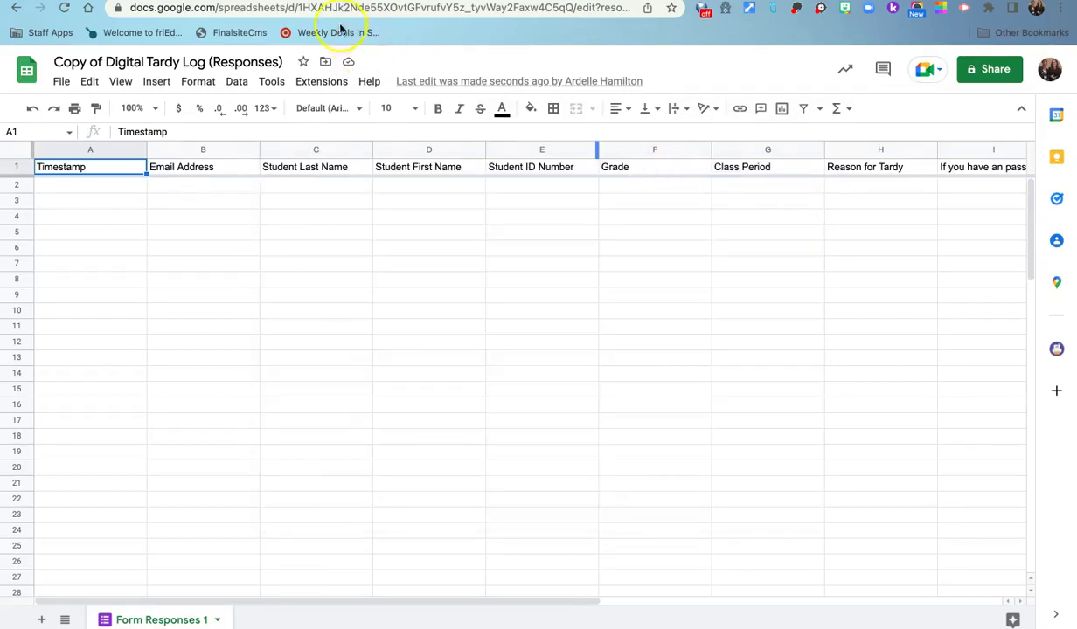
pyautogui.hotkey('ctrl', 'shift', 'Tab')
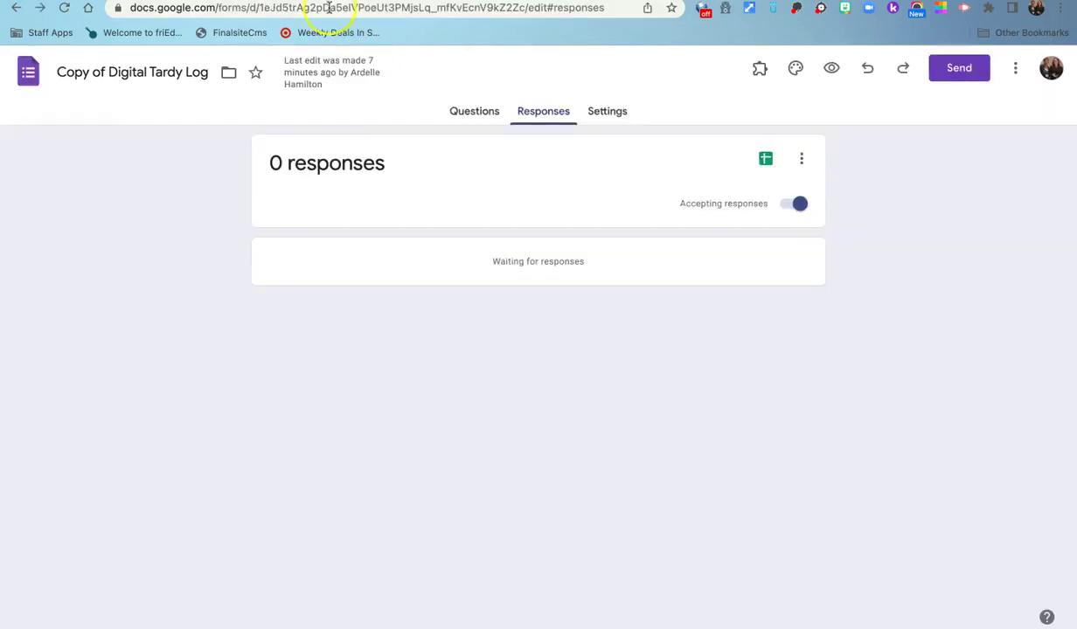
# Open the form preview and enter the student's last and first names
pyautogui.click(466, 118)
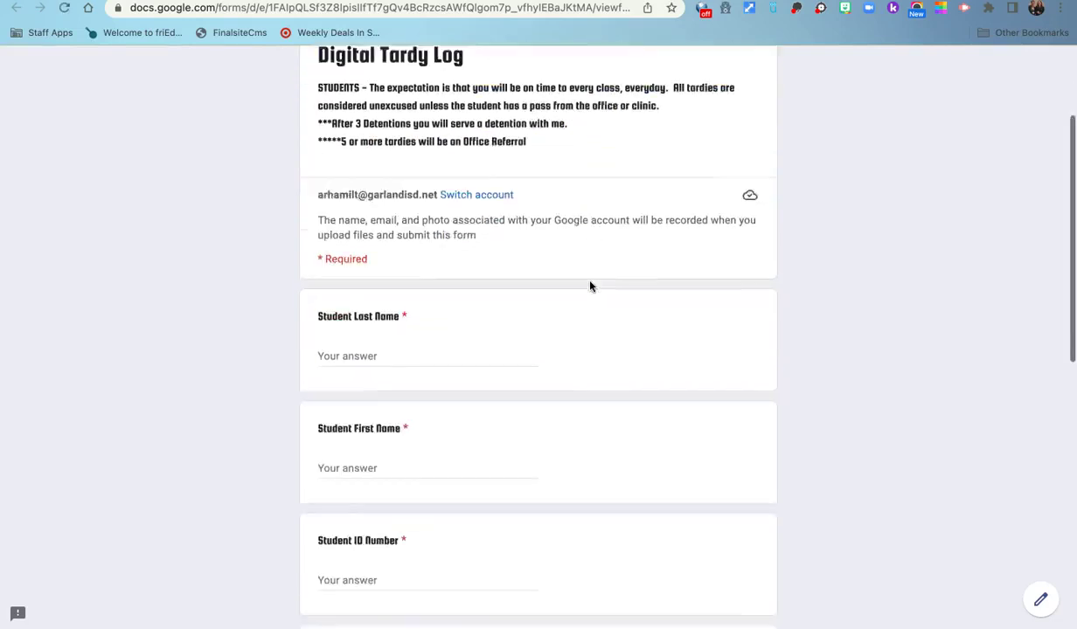
pyautogui.click(369, 308)
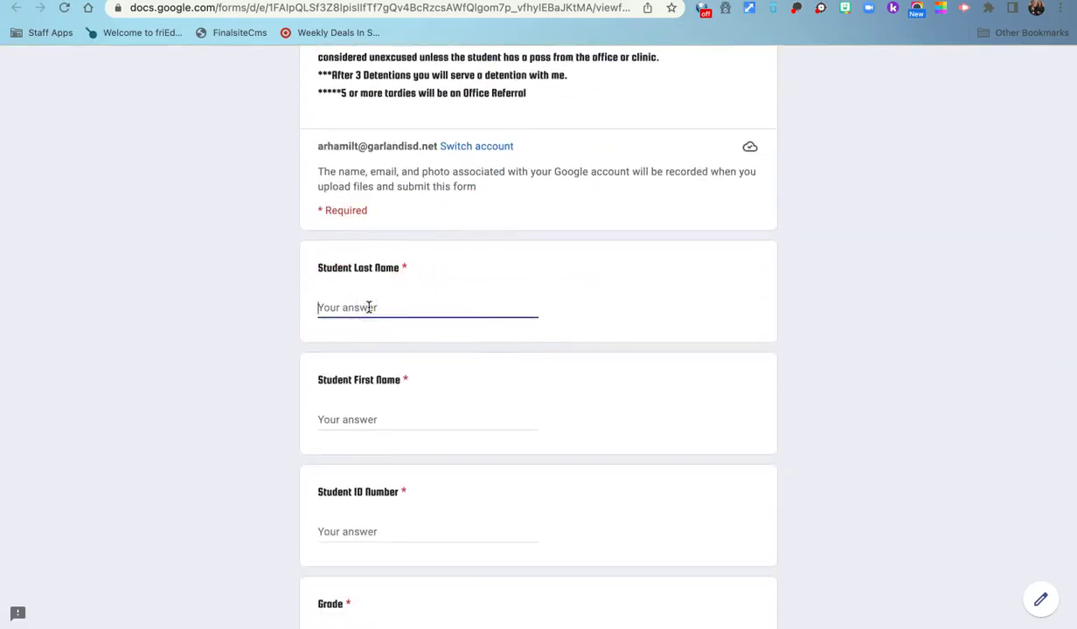
pyautogui.write('Hamilton')
pyautogui.press('Tab')
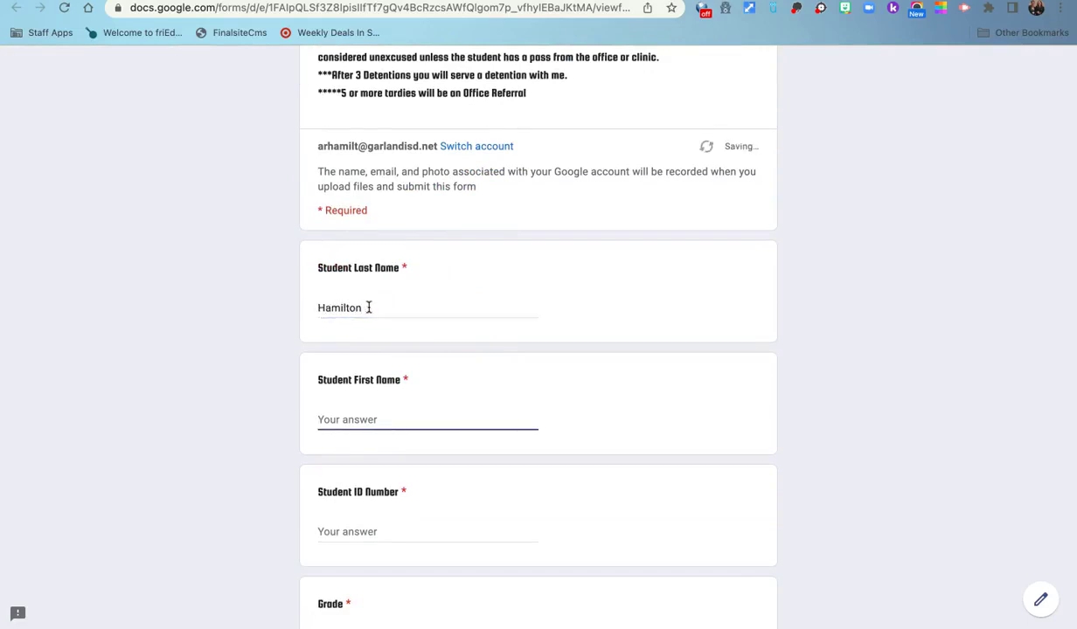
pyautogui.write('Ardelle')
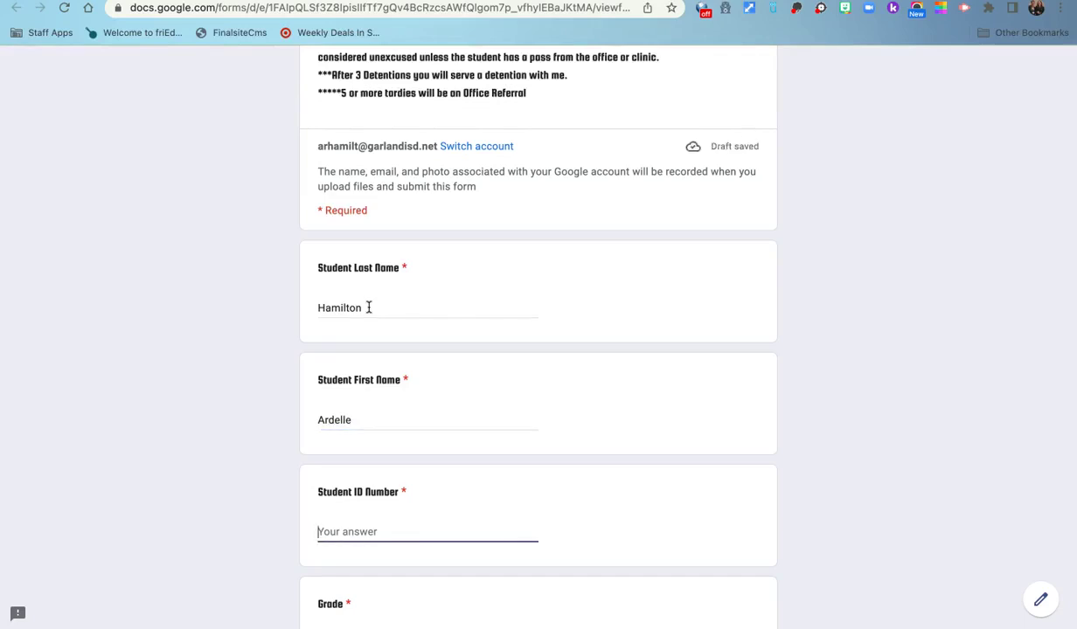
pyautogui.write('111111')
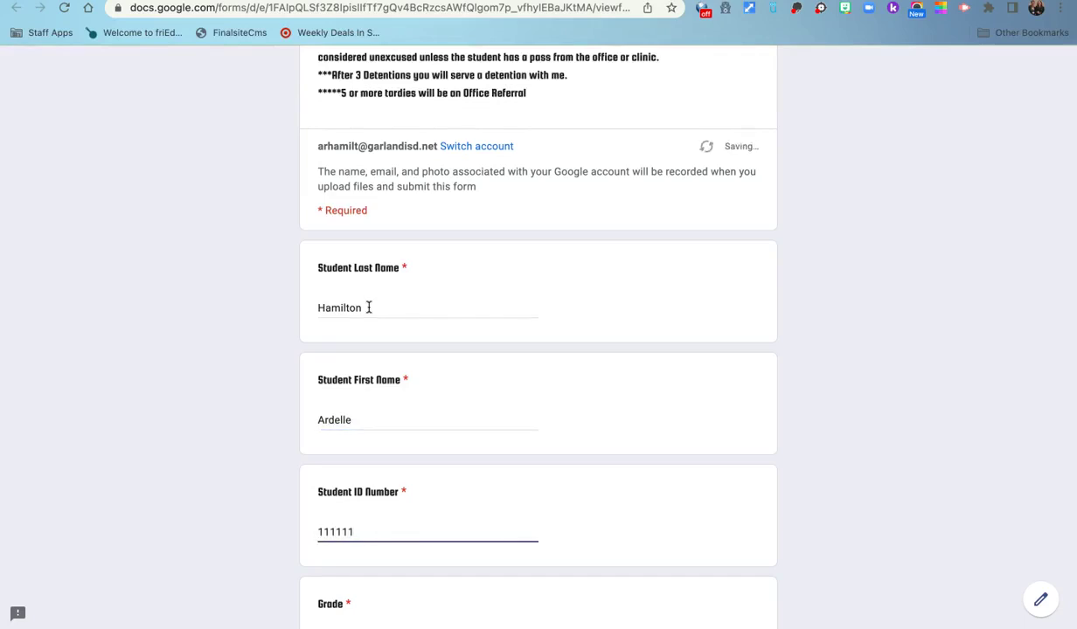
# Choose Grade 10th and Class Period A4
pyautogui.scroll(-3, 369, 307)
pyautogui.click(371, 407)
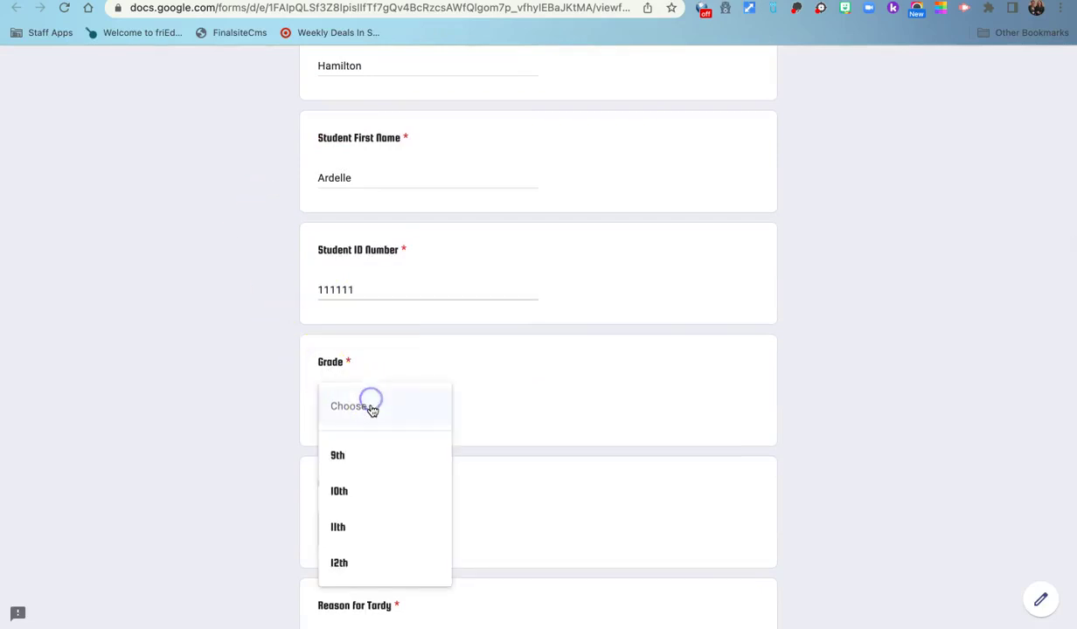
pyautogui.click(363, 487)
pyautogui.click(407, 526)
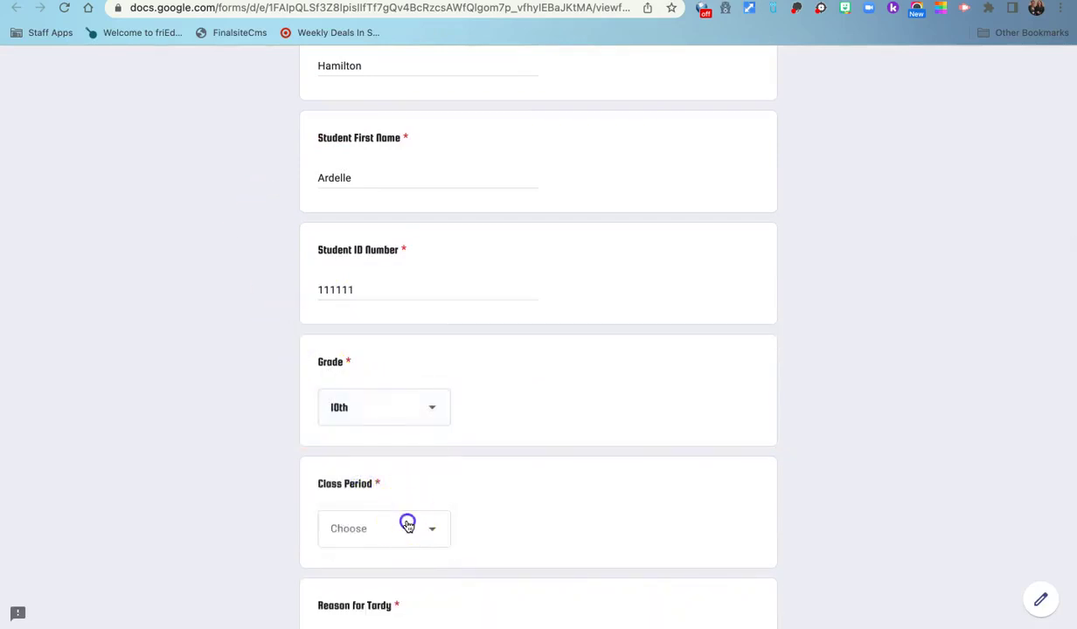
pyautogui.scroll(-2, 408, 522)
pyautogui.click(358, 453)
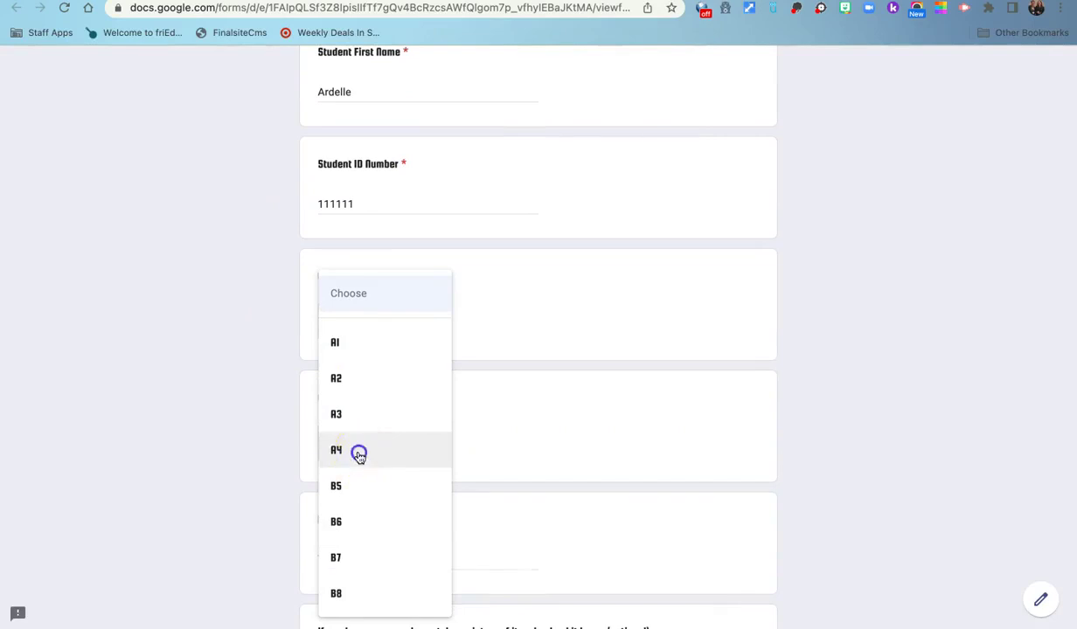
# Enter 'Emergency bathroom' as the Reason for Tardy and submit the response
pyautogui.scroll(-1, 399, 487)
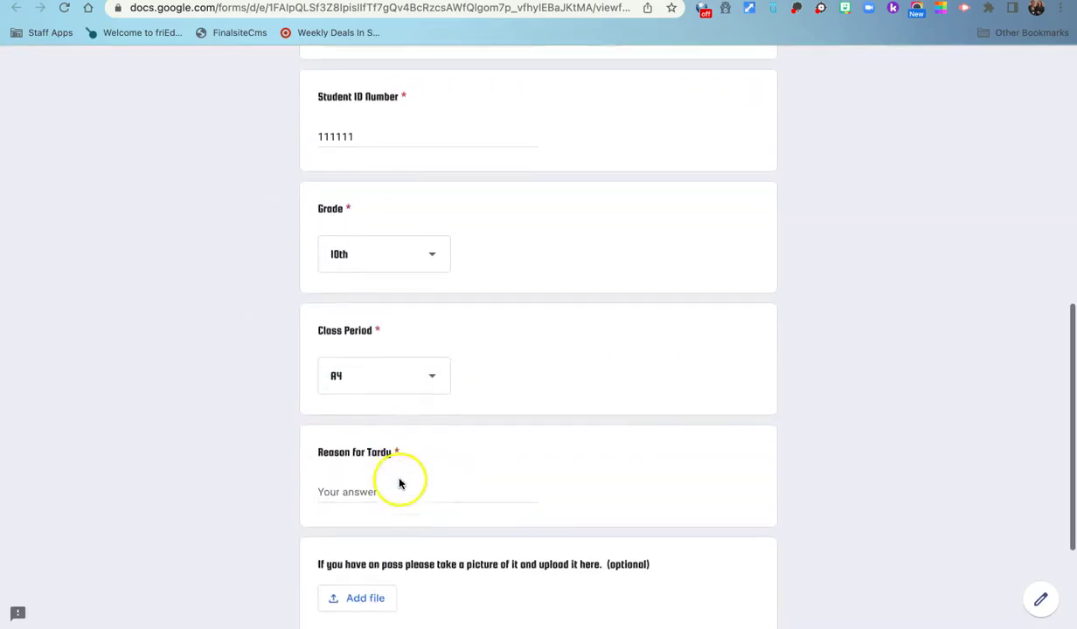
pyautogui.click(369, 478)
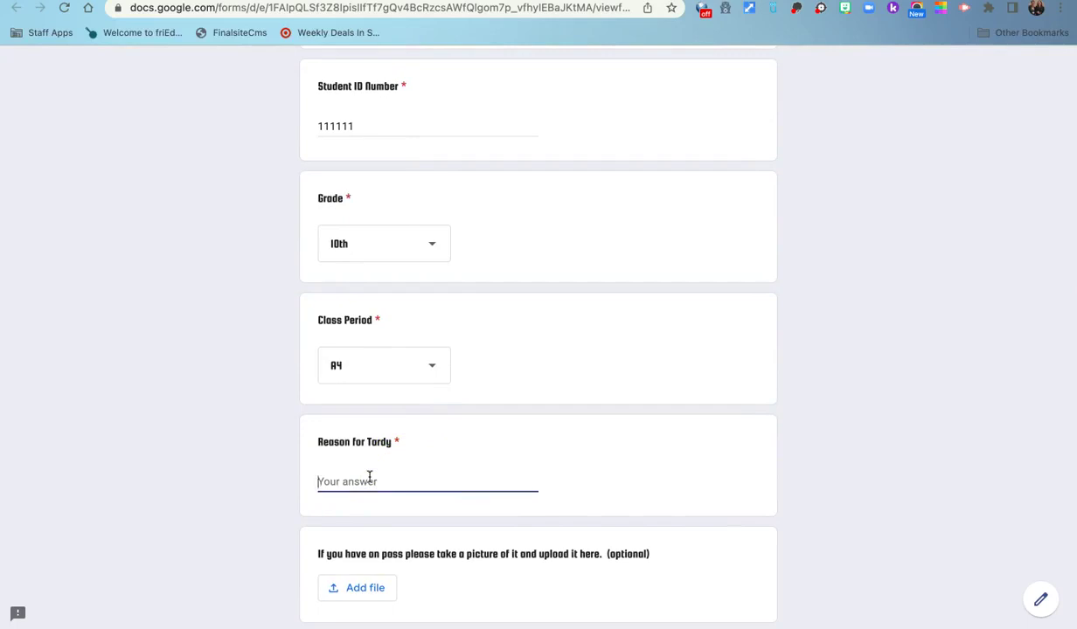
pyautogui.write('Emergency bathroom')
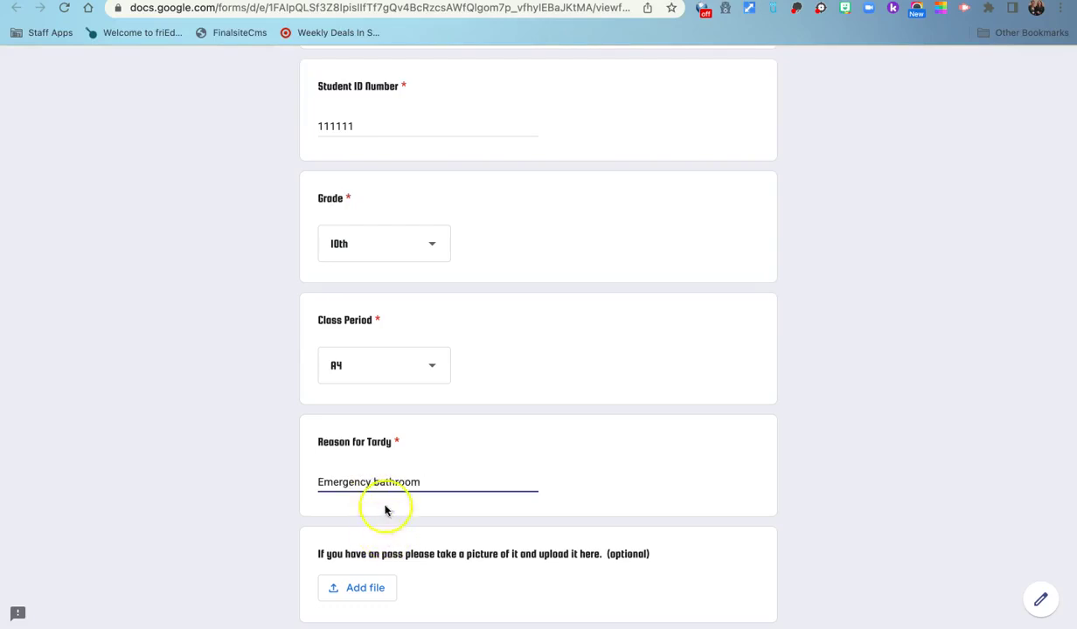
pyautogui.scroll(-2, 368, 530)
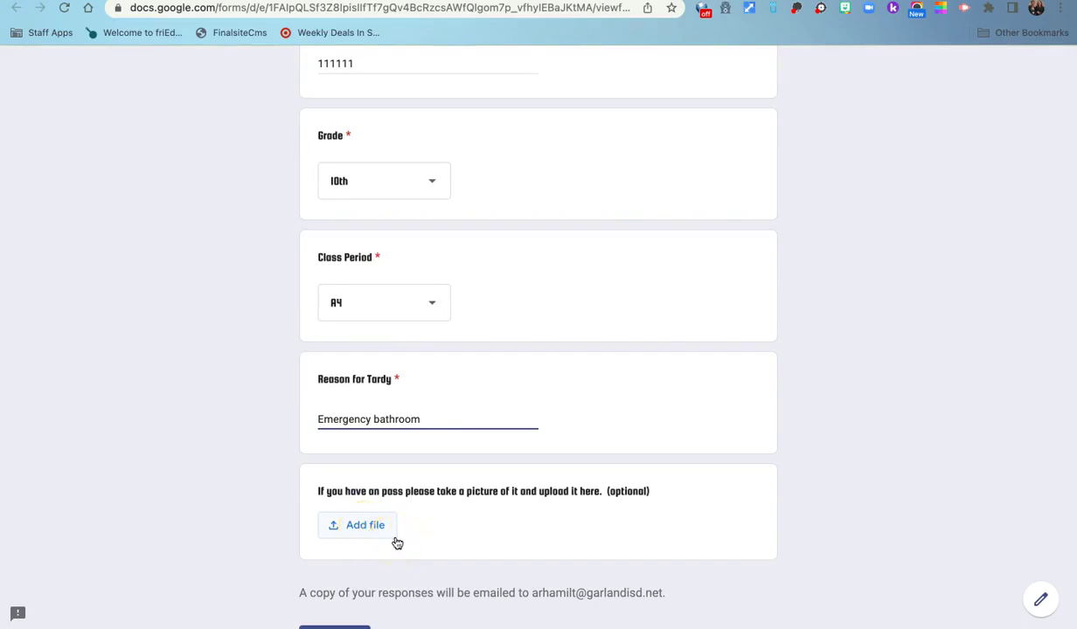
pyautogui.scroll(-2, 397, 543)
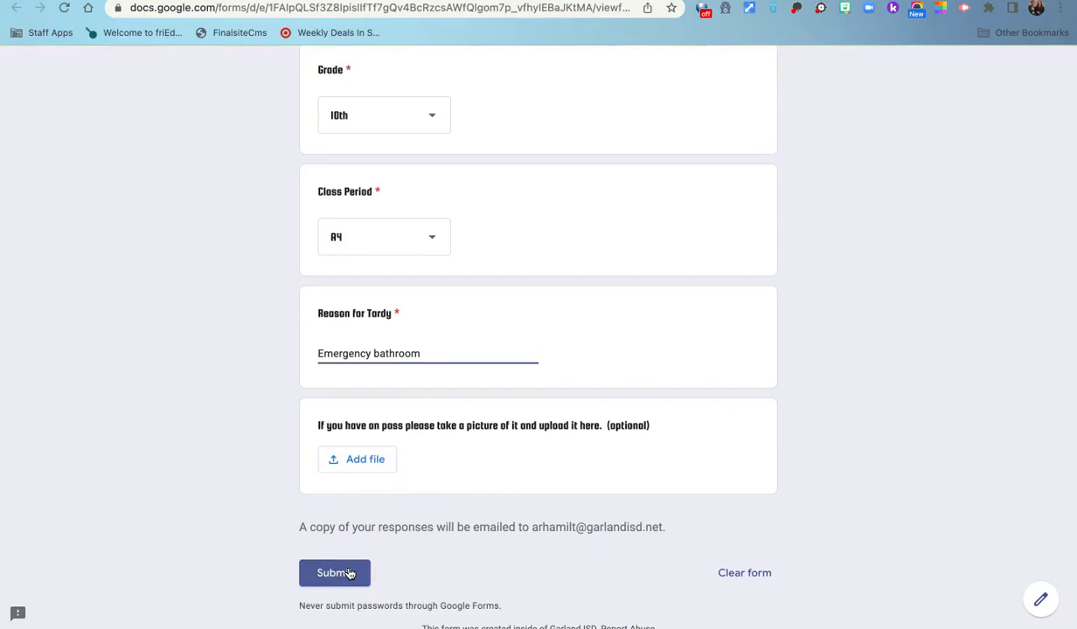
pyautogui.click(348, 572)
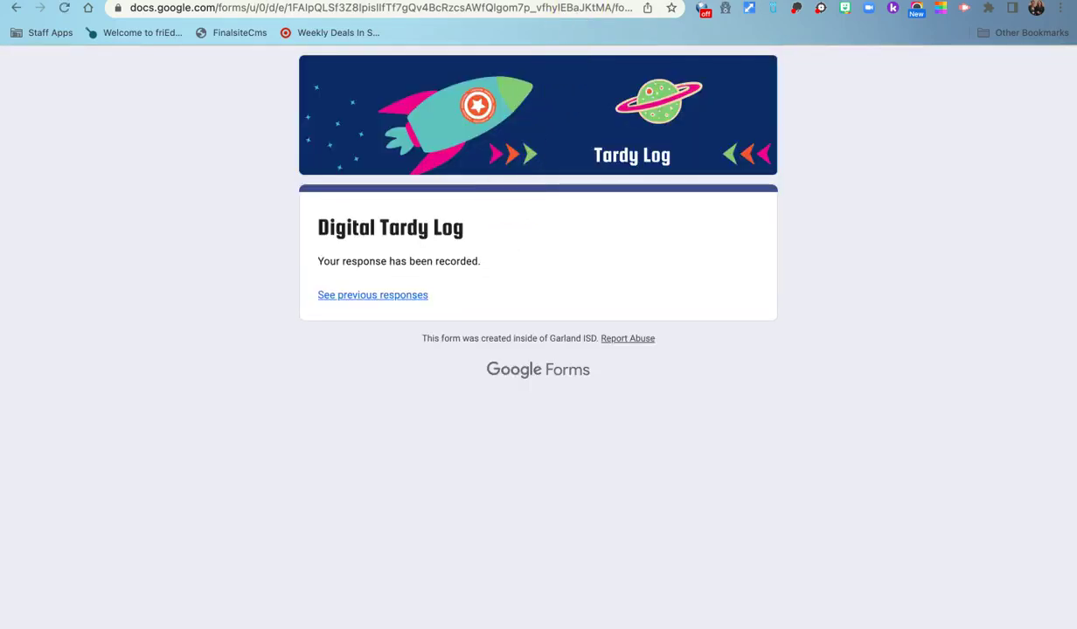
# Open the merged tardy document from the responses sheet's Link to merged Doc cell
pyautogui.hotkey('ctrl', 'Tab')
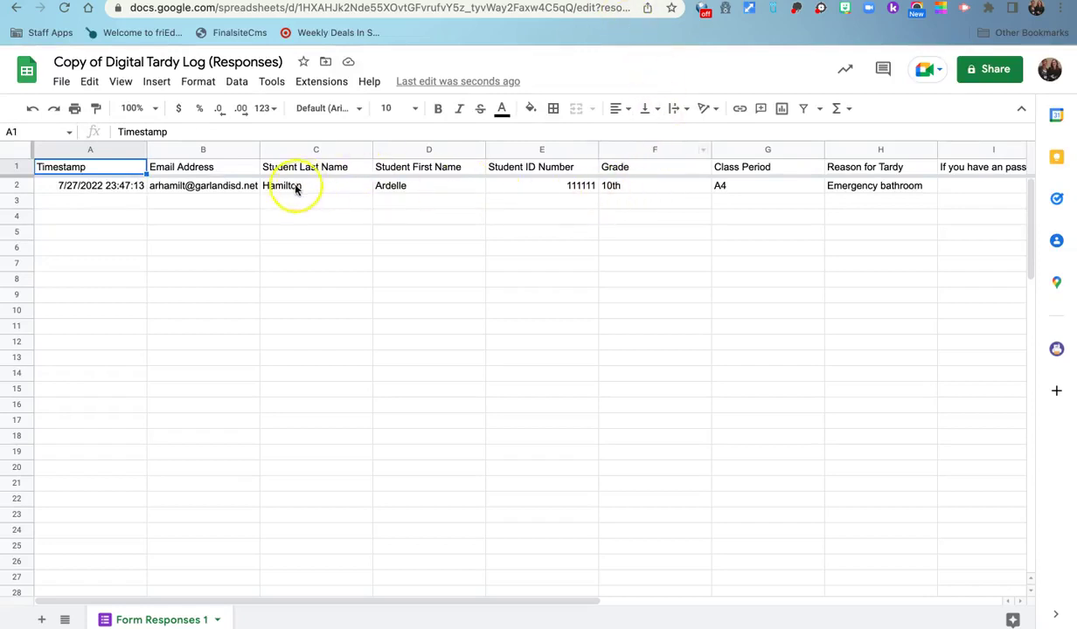
pyautogui.hscroll(10, 406, 210)
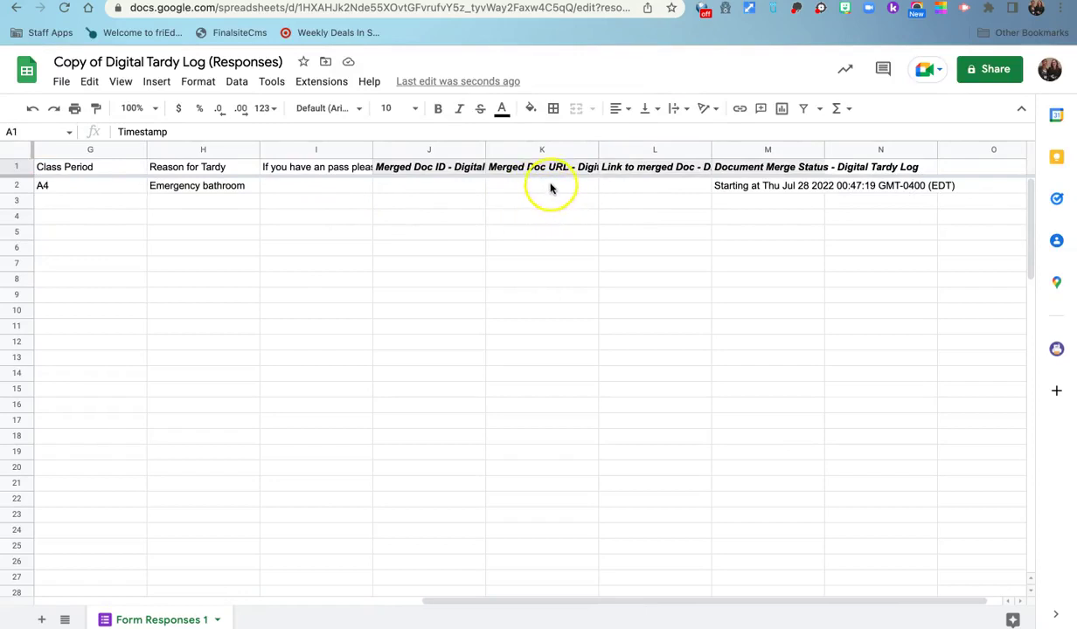
pyautogui.moveTo(541, 191)
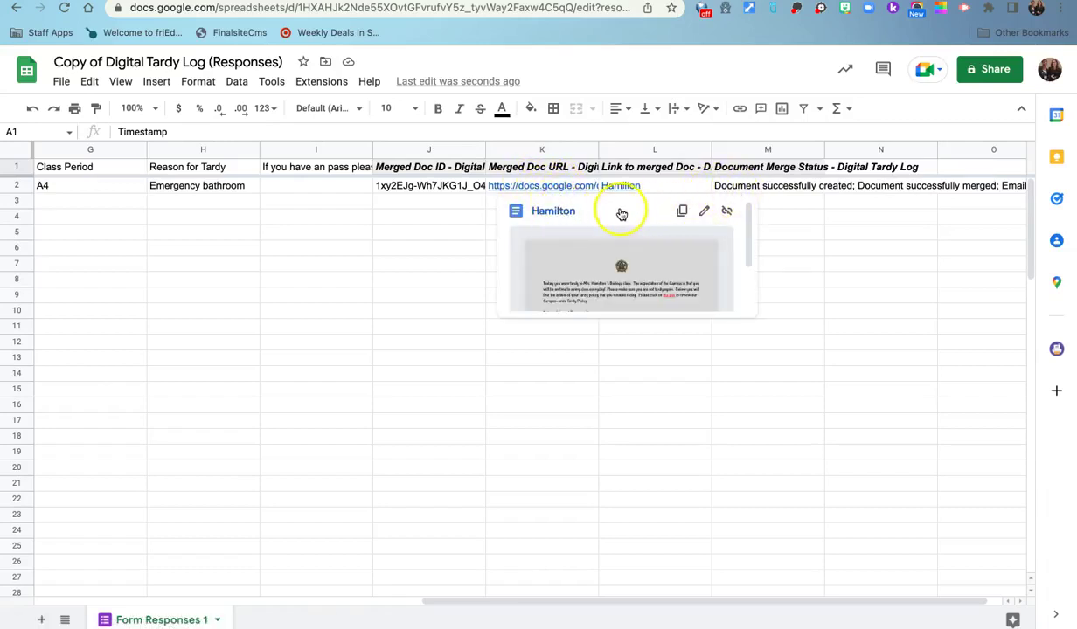
pyautogui.click(596, 211)
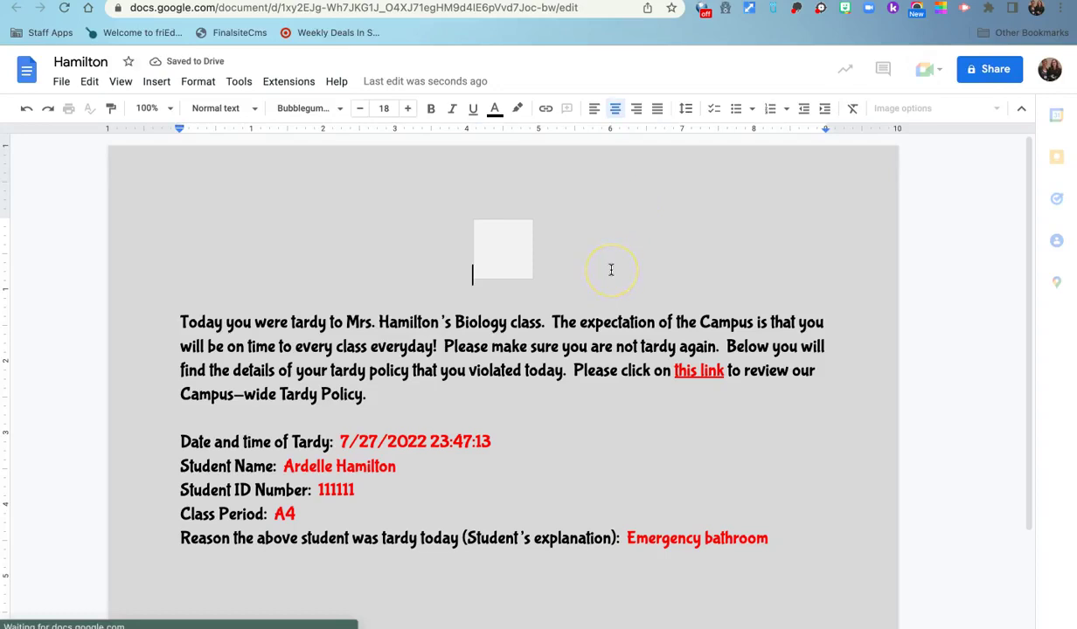
pyautogui.scroll(-2, 611, 269)
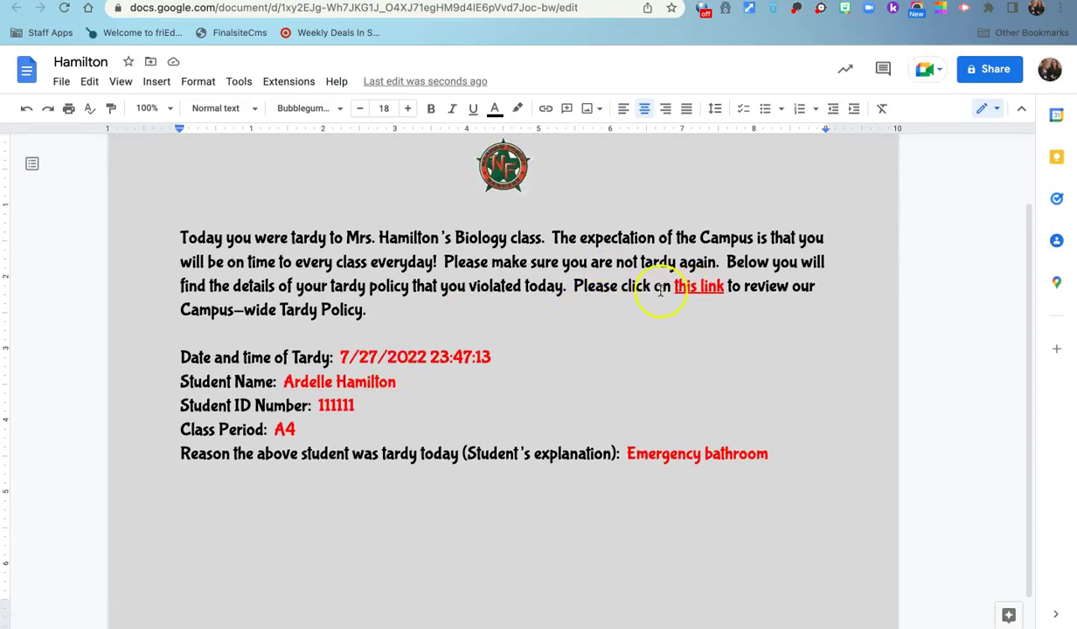
pyautogui.click(692, 289)
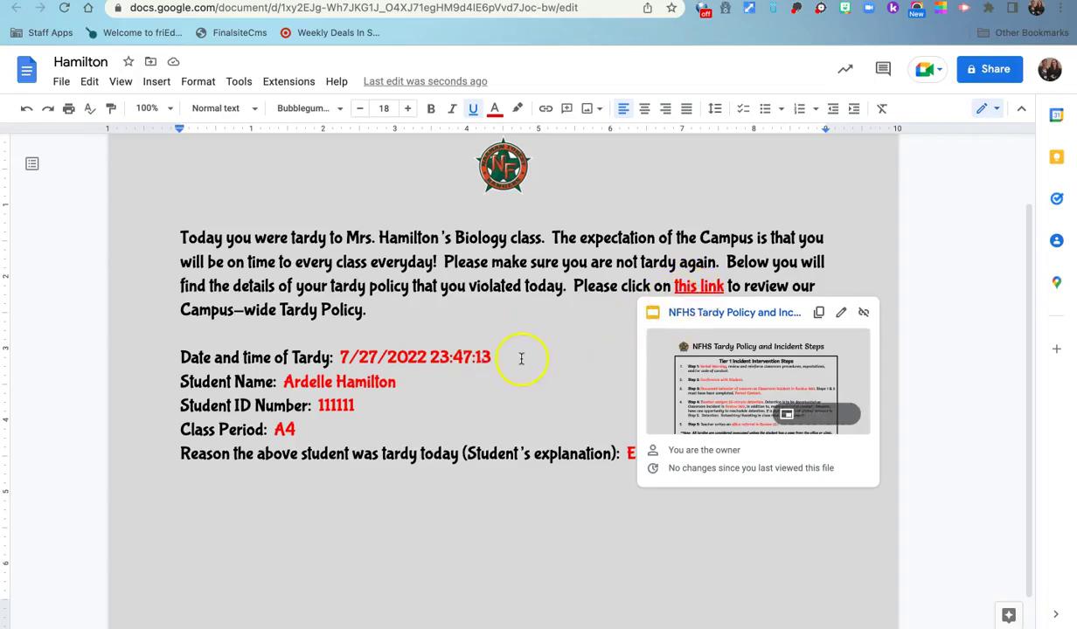
pyautogui.click(522, 358)
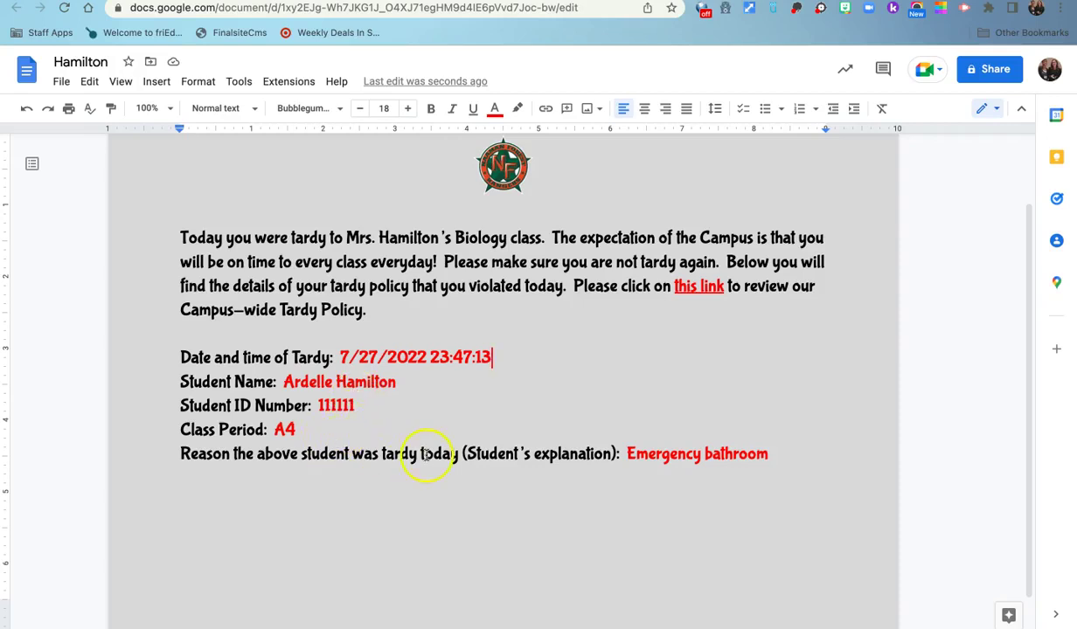
pyautogui.scroll(2, 630, 458)
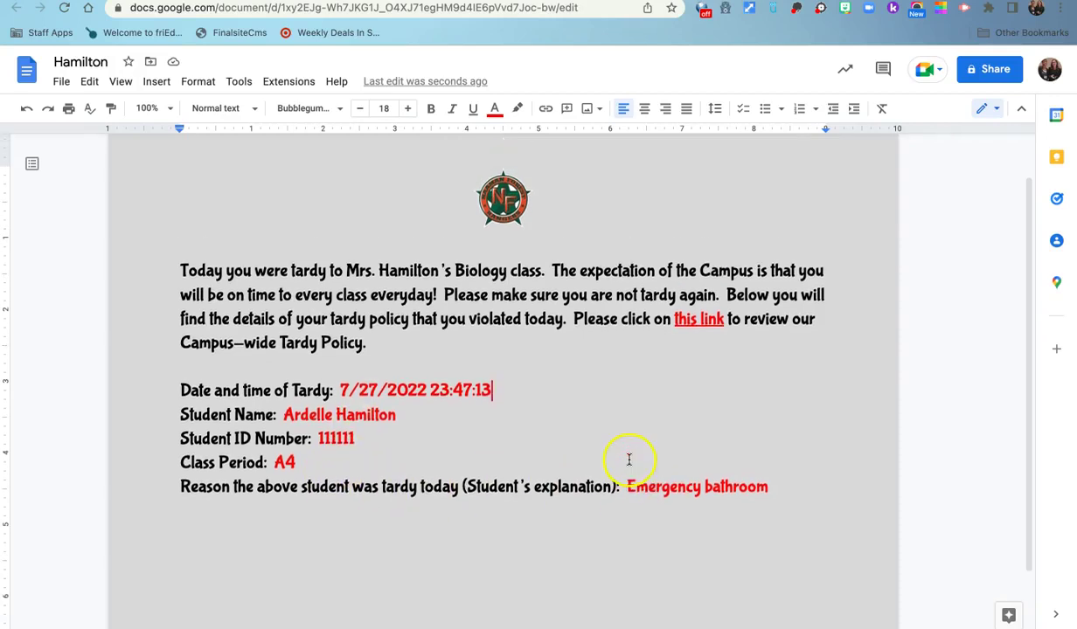